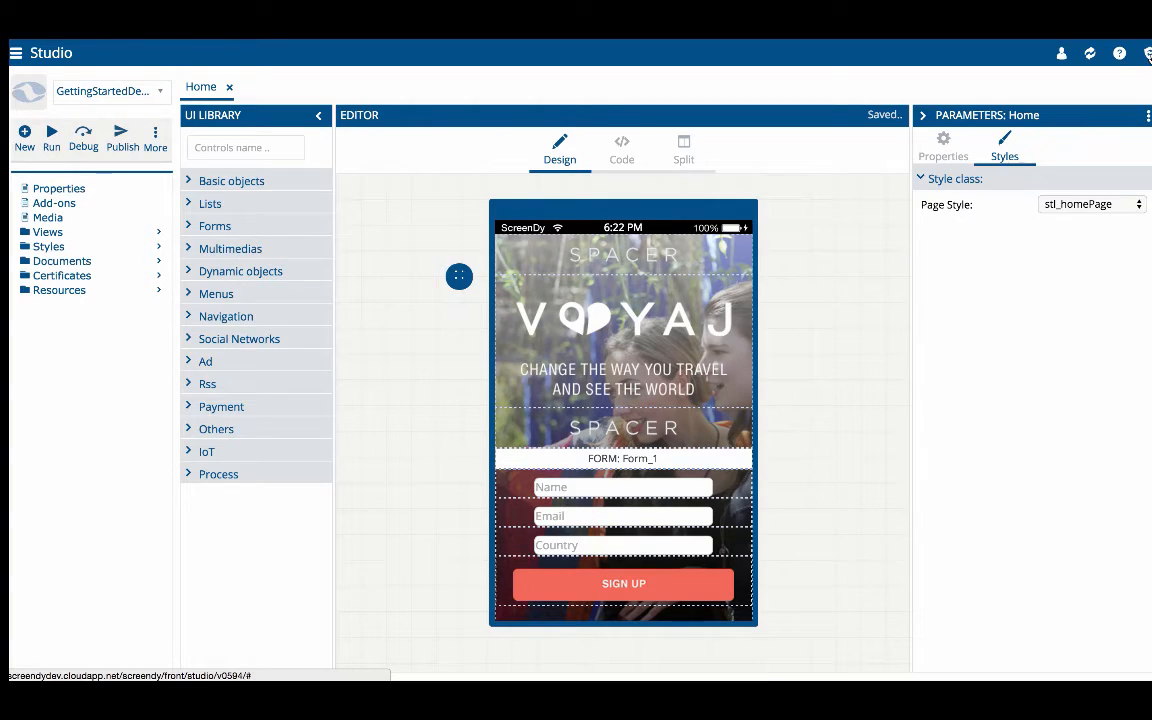
Review the Studio changelog entries for the recent versions and close the changelog.
left_click(1148, 56)
scroll(744, 267, "down", 1)
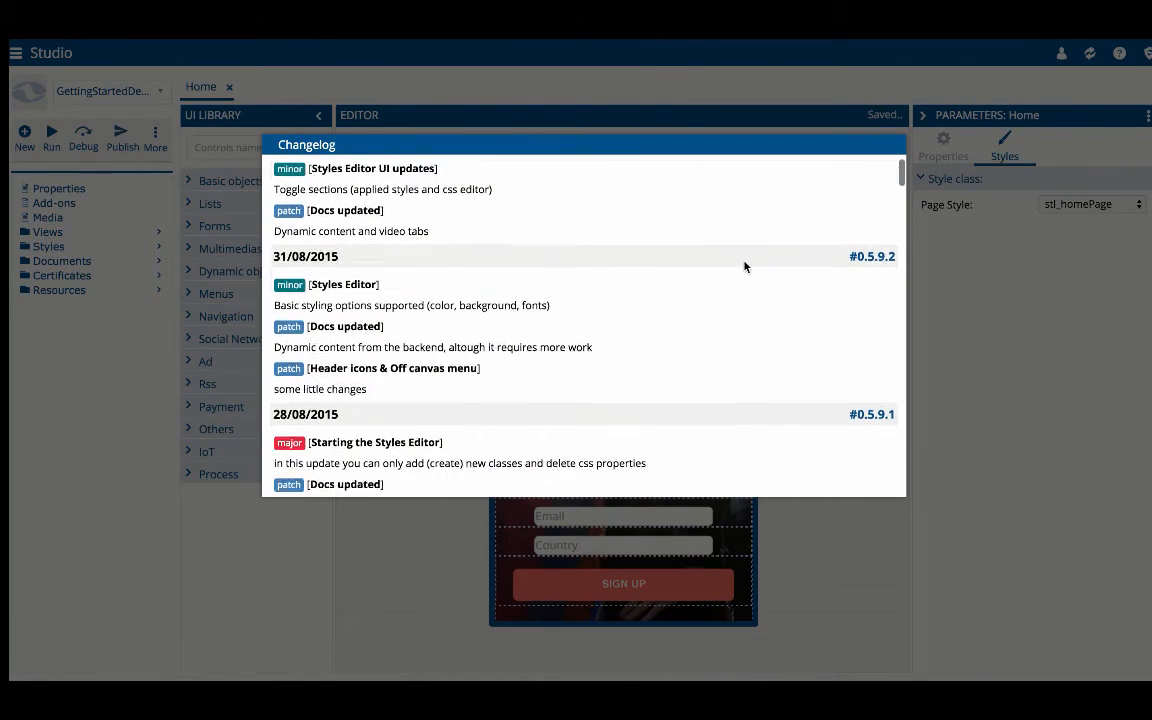
scroll(744, 267, "down", 5)
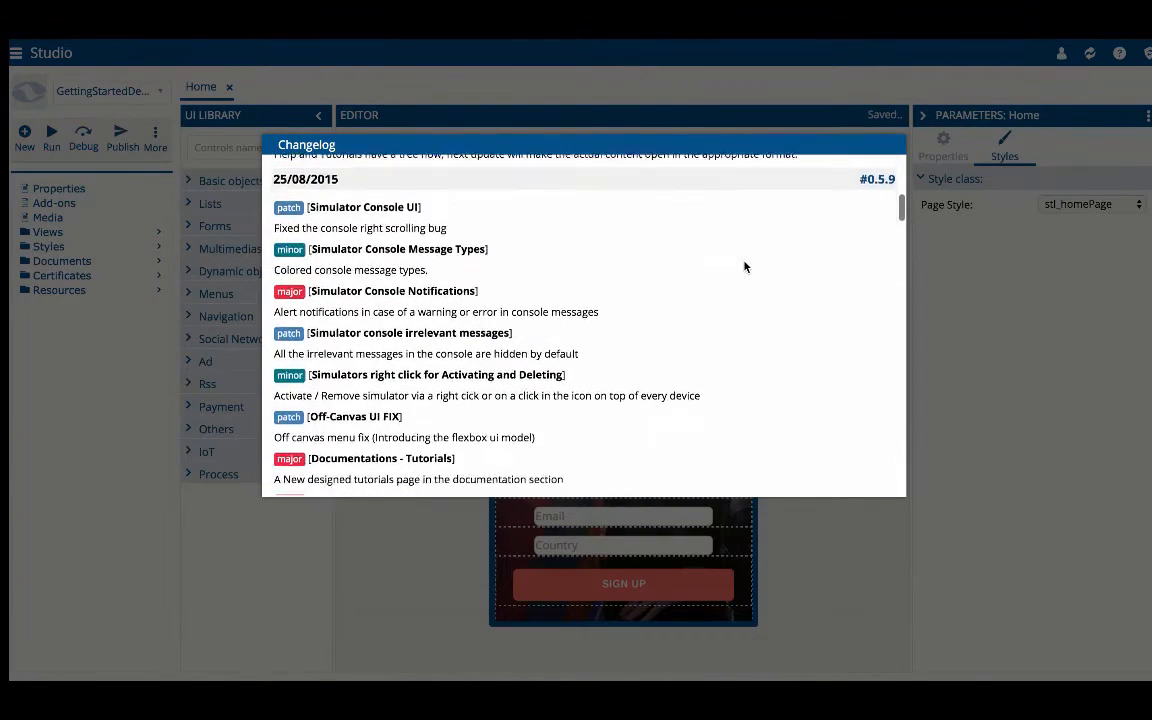
scroll(744, 267, "up", 5)
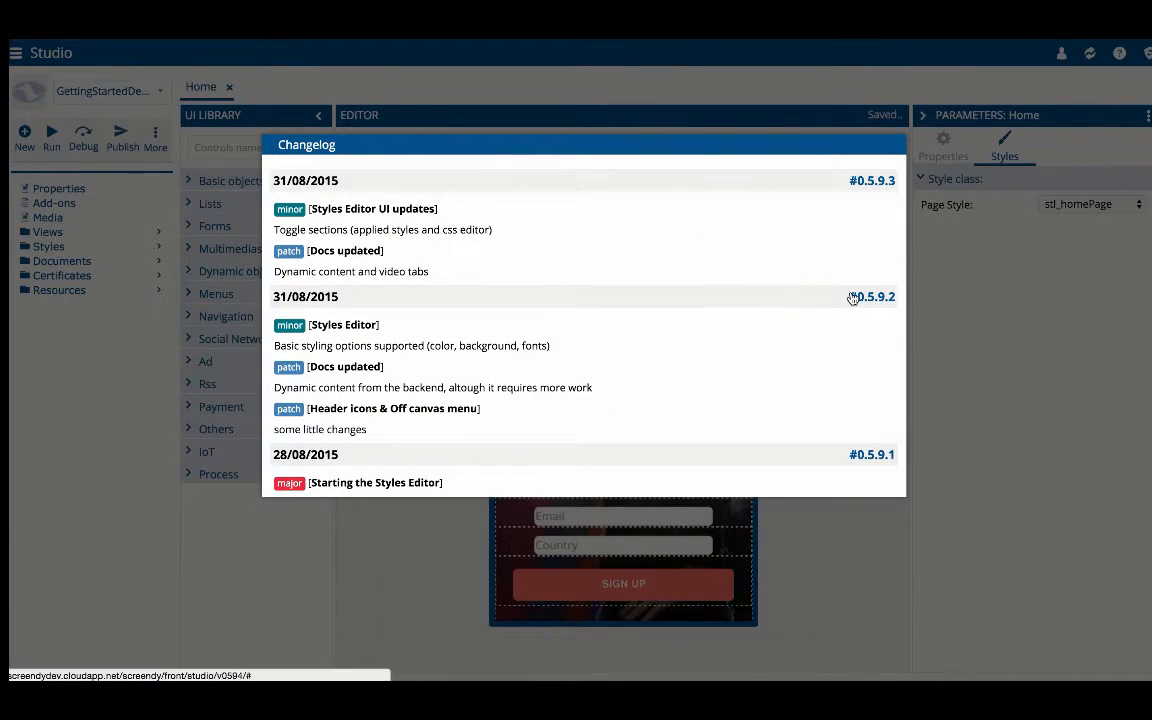
left_click(989, 277)
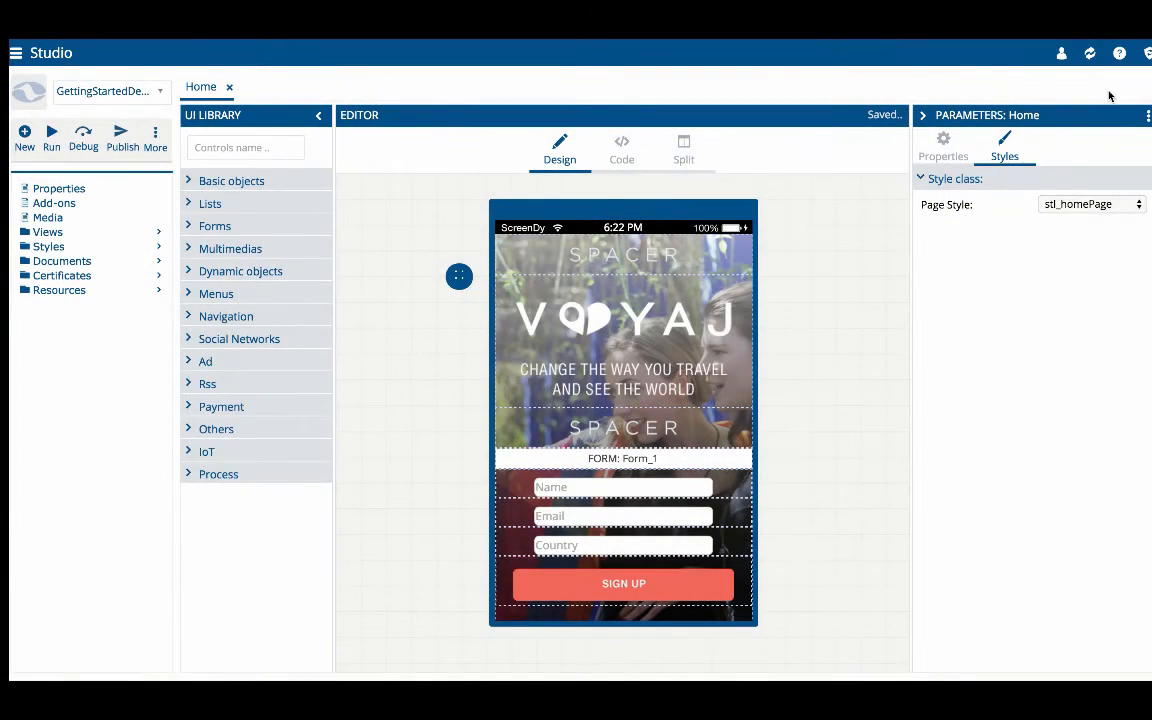
View the signed-in account's profile details and close them.
left_click(1090, 54)
left_click(1062, 55)
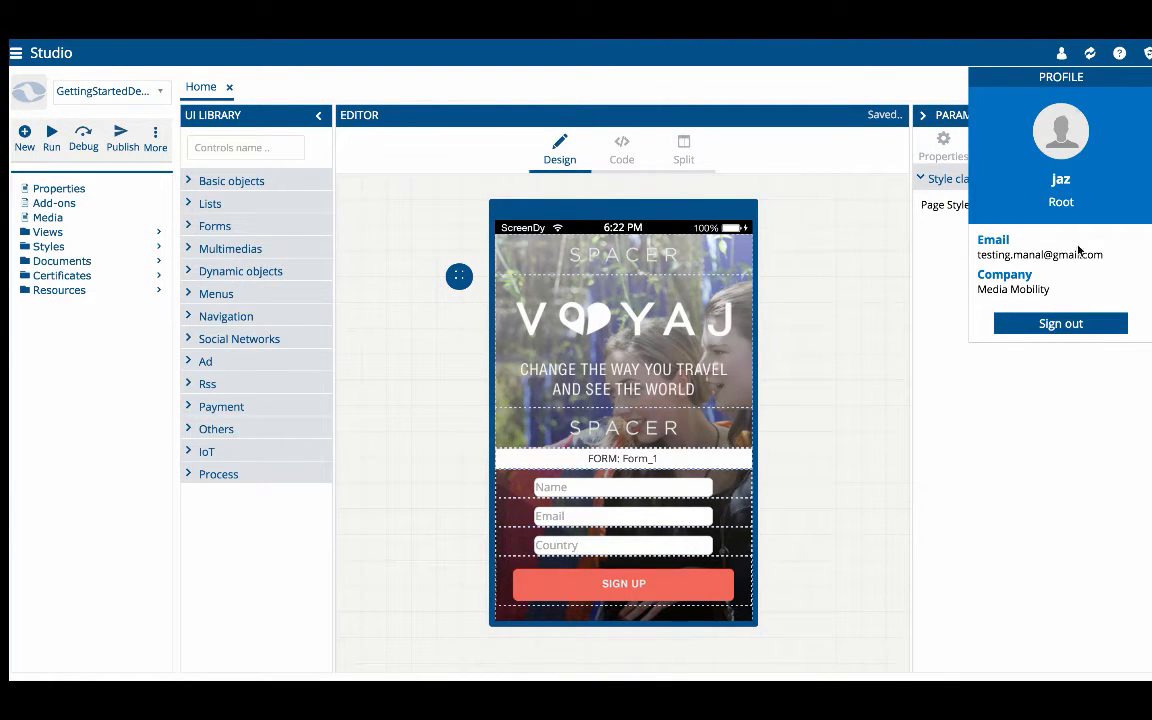
left_click(1062, 58)
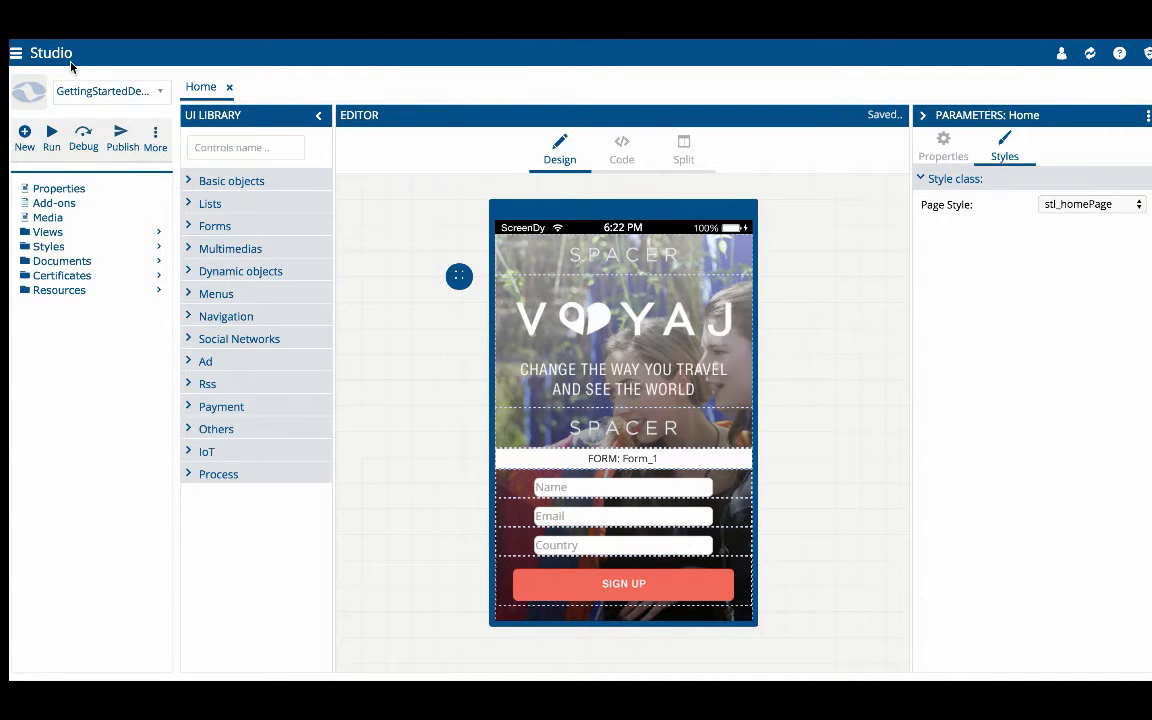
Open the documentation's API reference and expand the Dynamic objects and Multimedias categories.
left_click(15, 55)
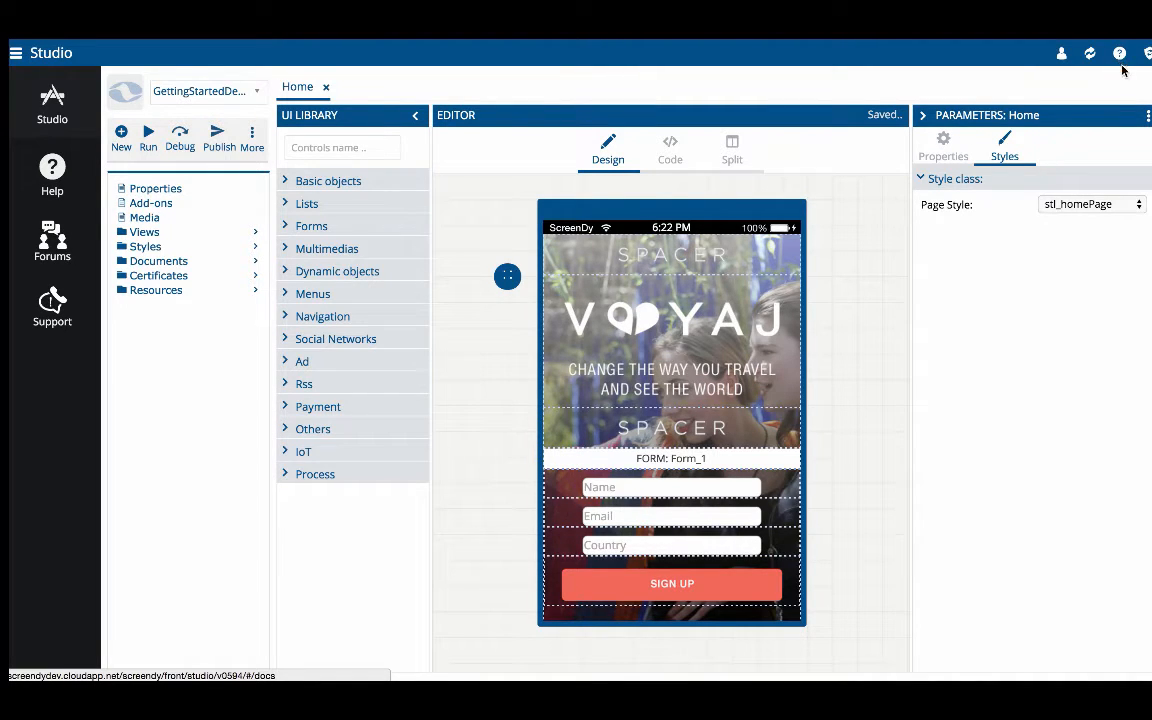
left_click(53, 172)
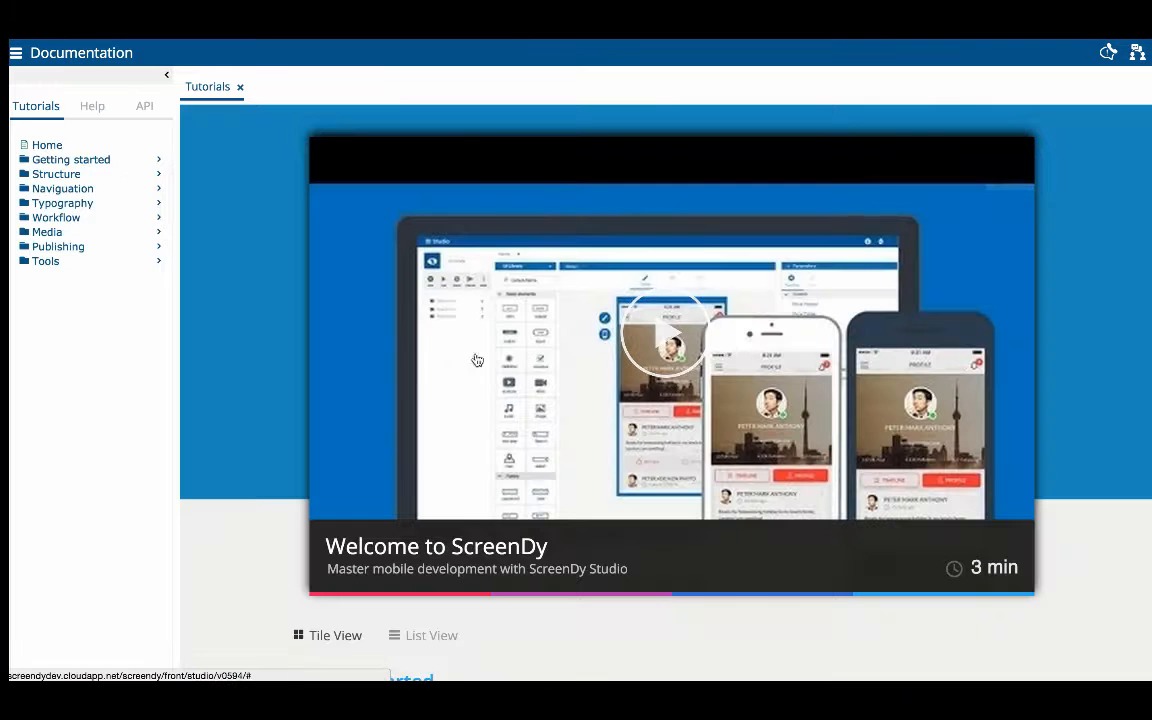
left_click(145, 108)
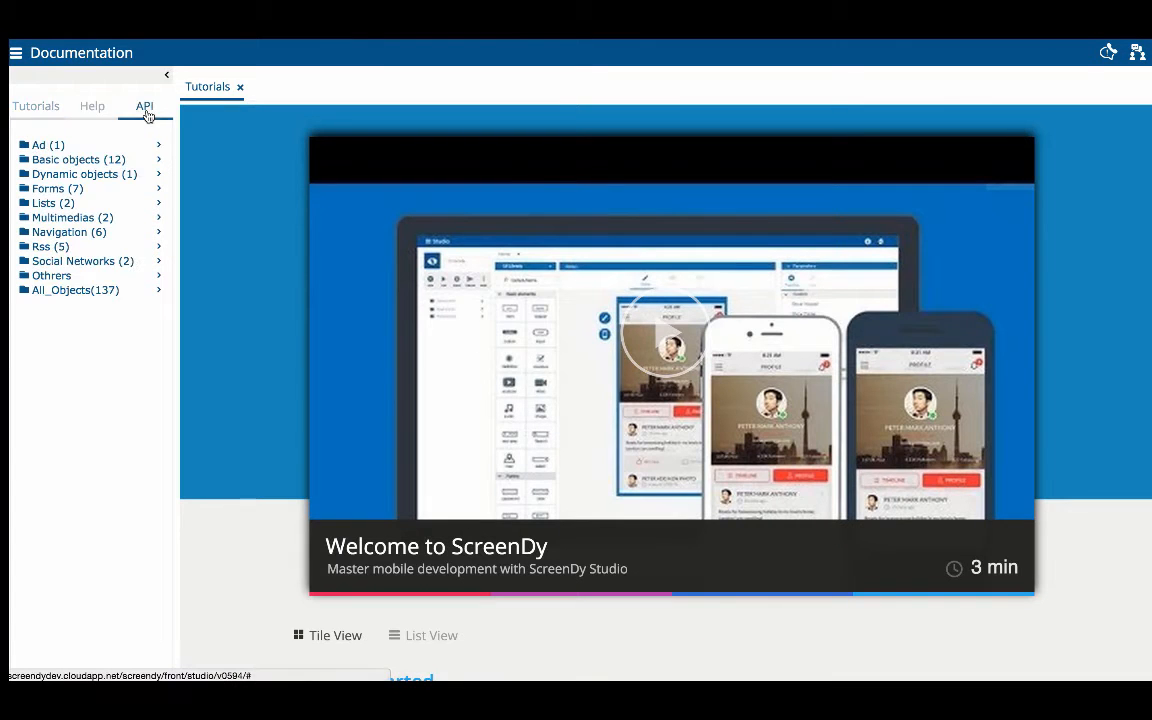
left_click(75, 175)
left_click(92, 233)
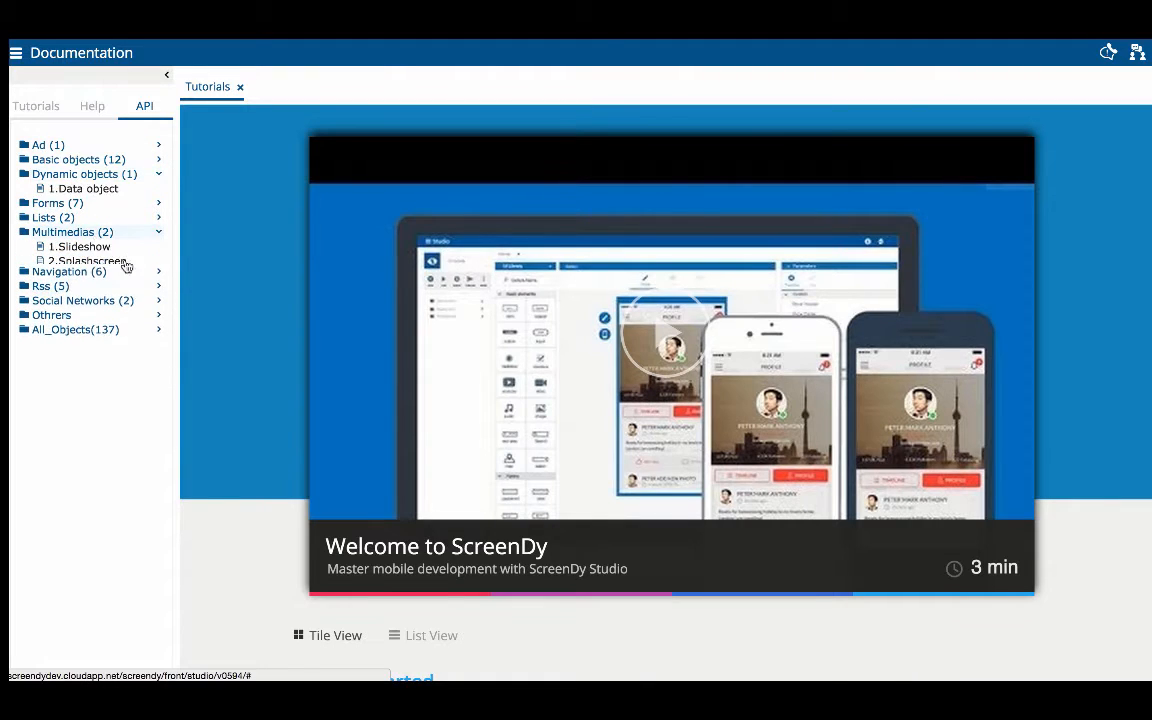
scroll(283, 392, "down", 3)
scroll(283, 392, "up", 3)
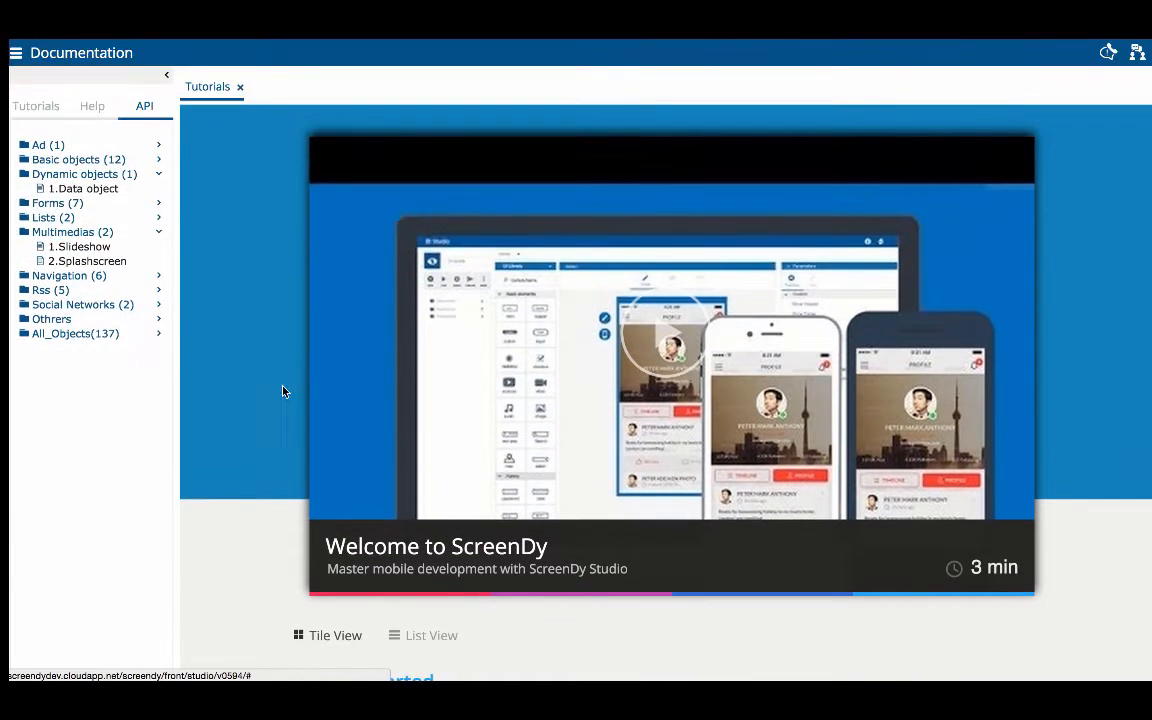
Return to the Studio and look through the list of projects and the kinds of items that can be created.
left_click(15, 52)
left_click(50, 98)
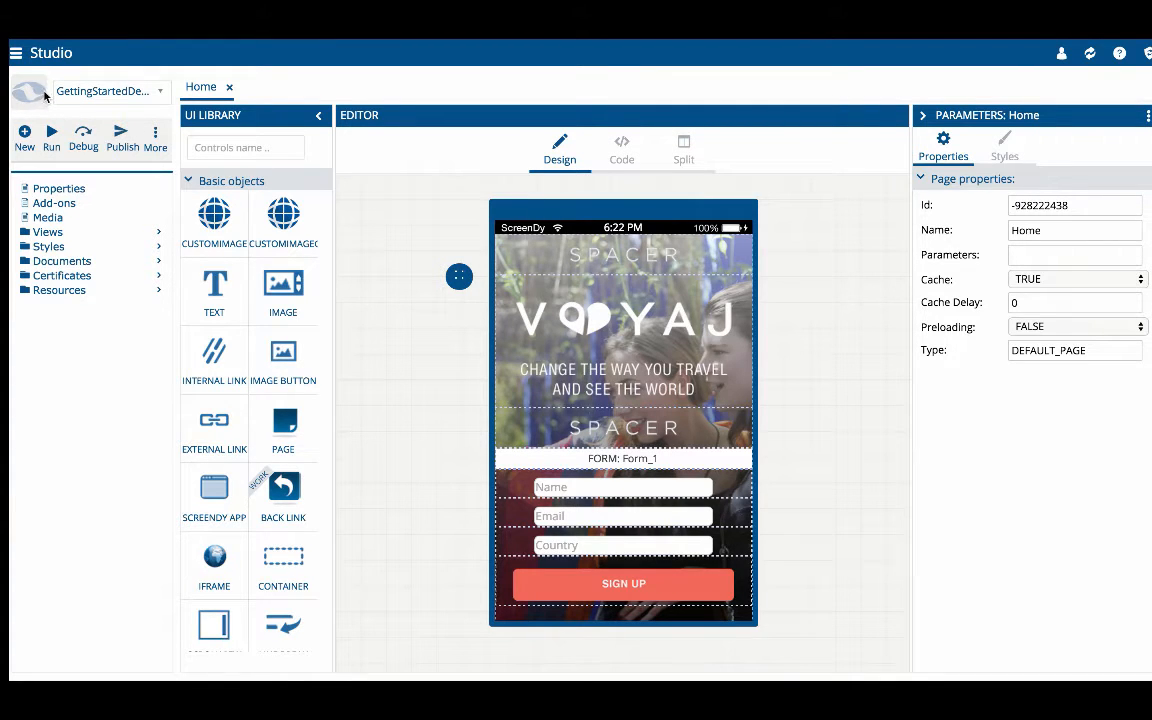
left_click(95, 92)
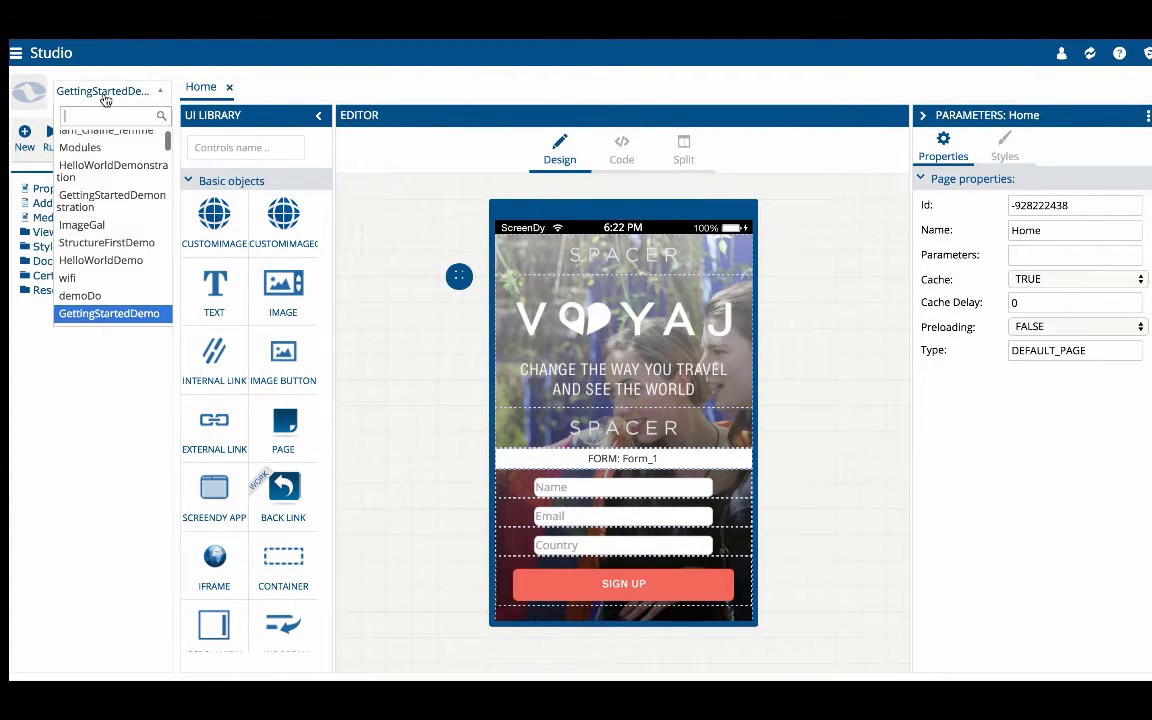
left_click(155, 99)
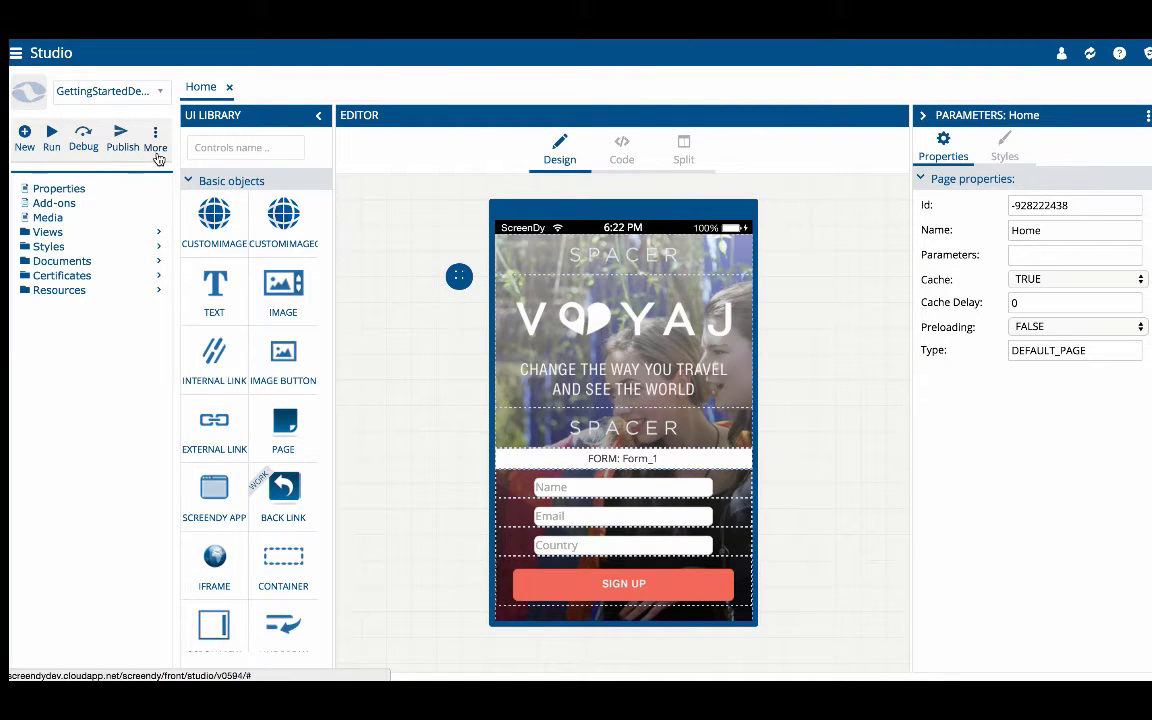
left_click(26, 143)
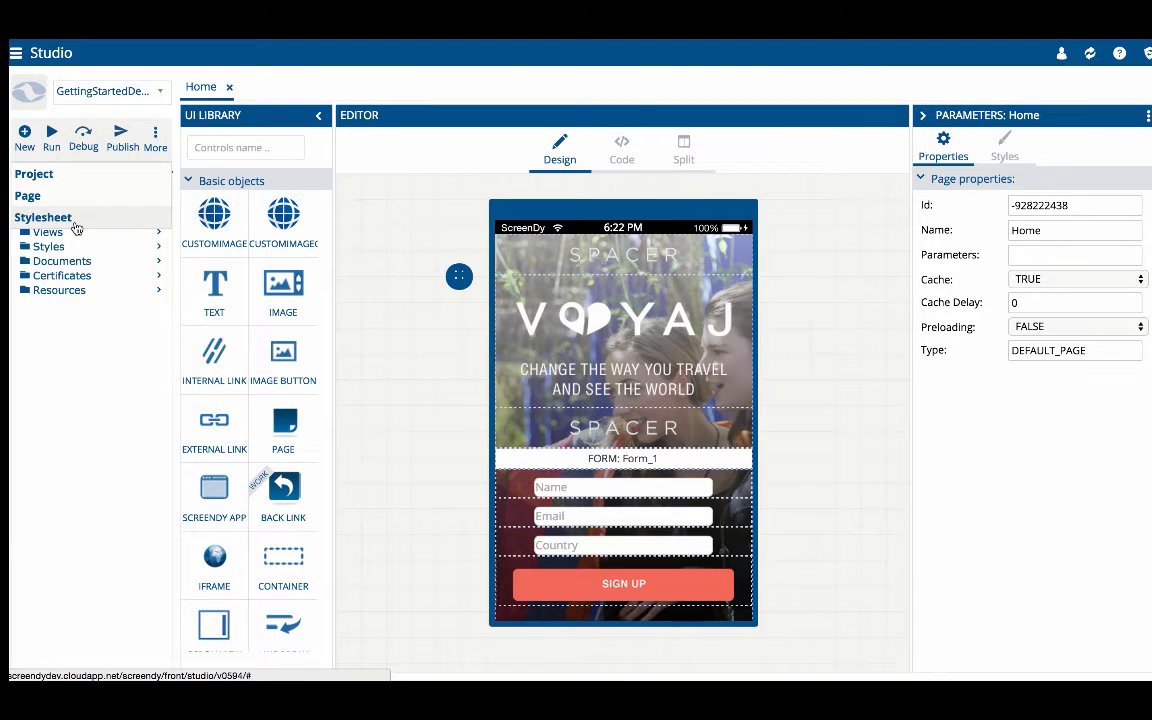
Run GettingStartedDemo in the iOS simulator and add an Android Nexus 7 device simulator.
left_click(52, 144)
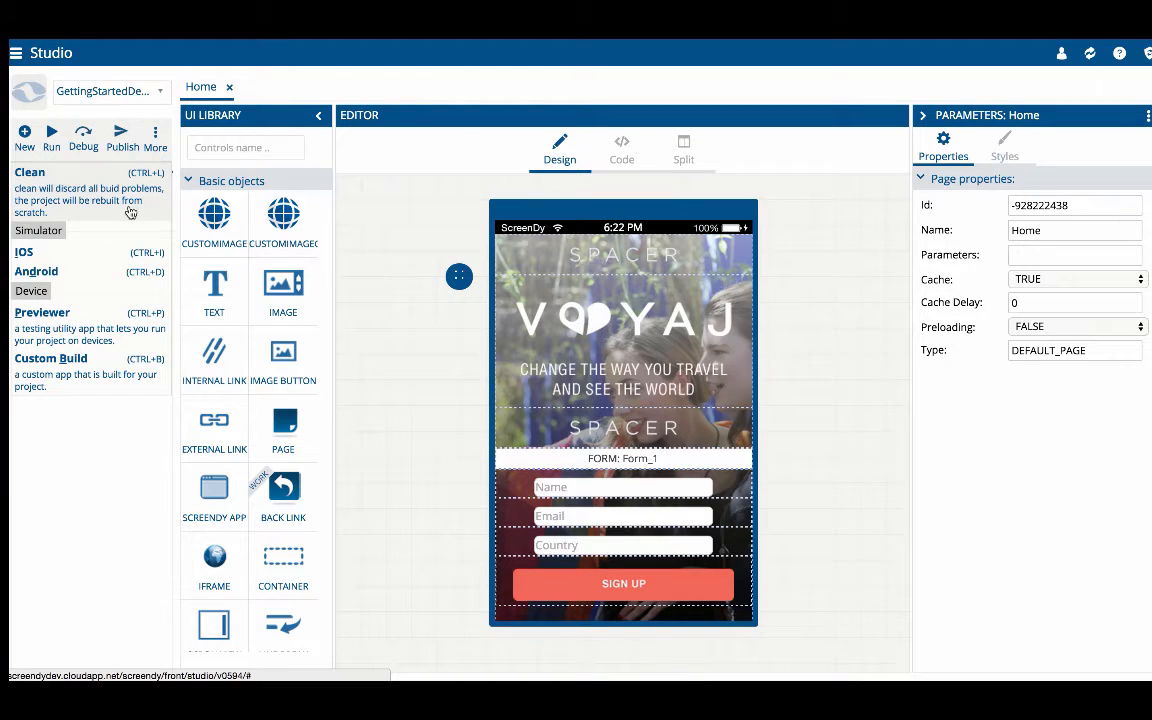
left_click(40, 230)
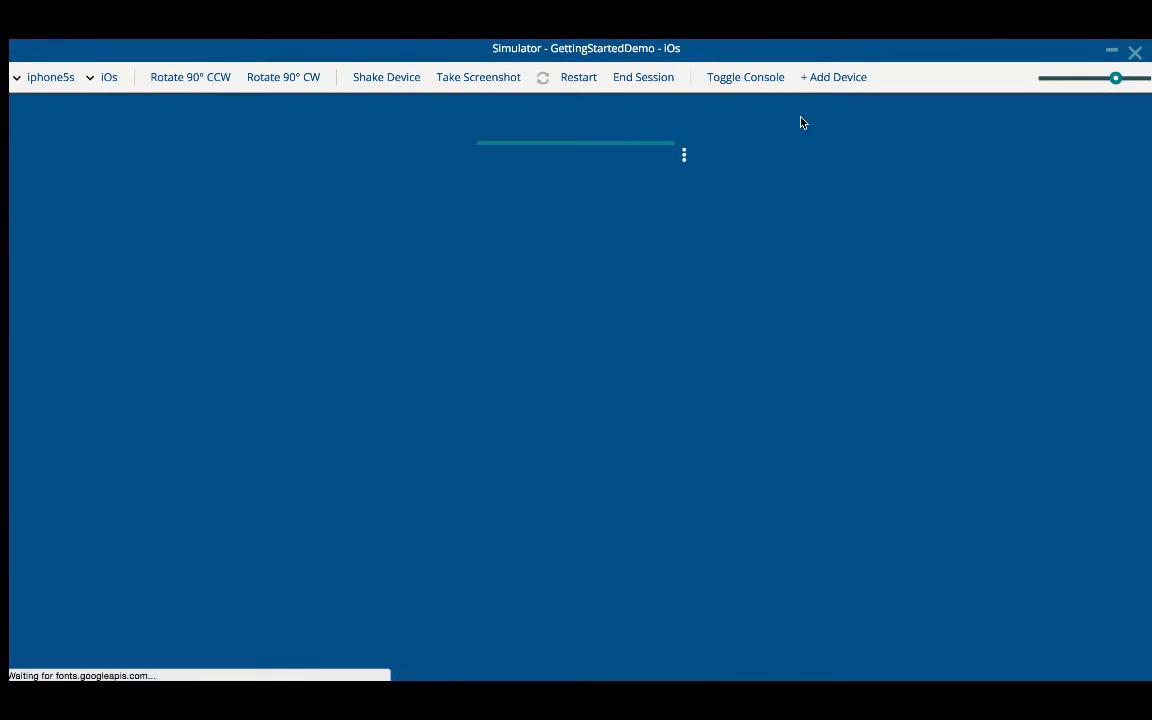
left_click(833, 77)
left_click(615, 210)
left_click(546, 261)
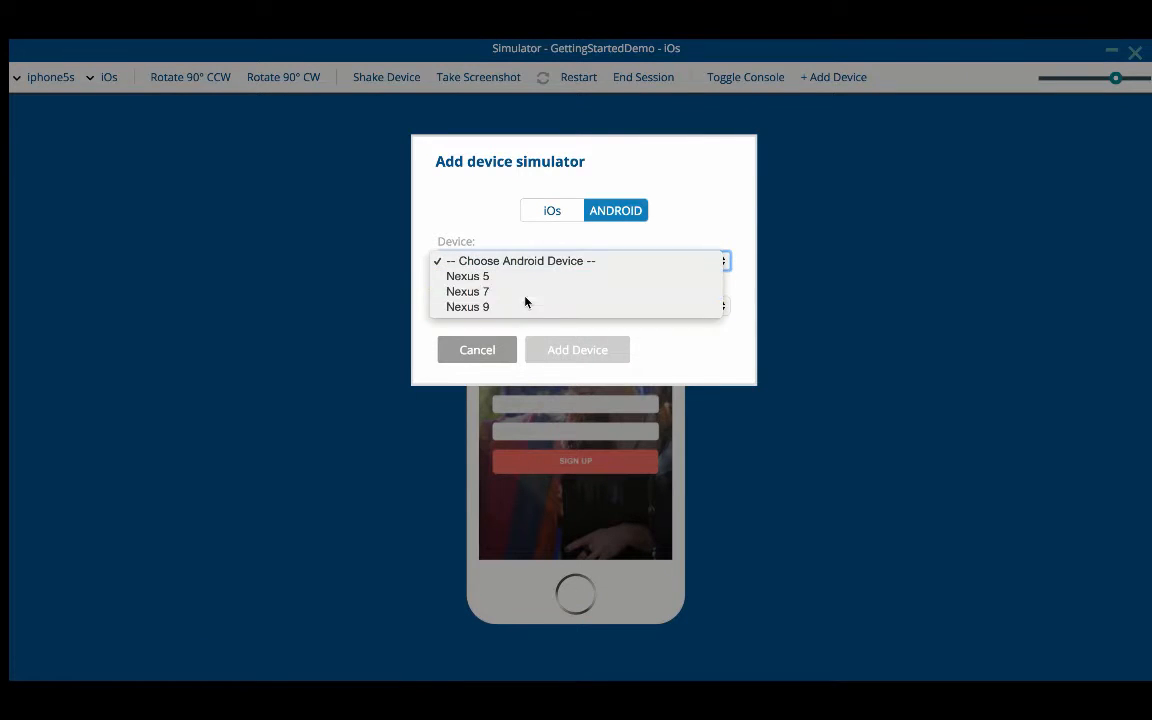
left_click(522, 291)
left_click(480, 306)
left_click(475, 337)
left_click(561, 352)
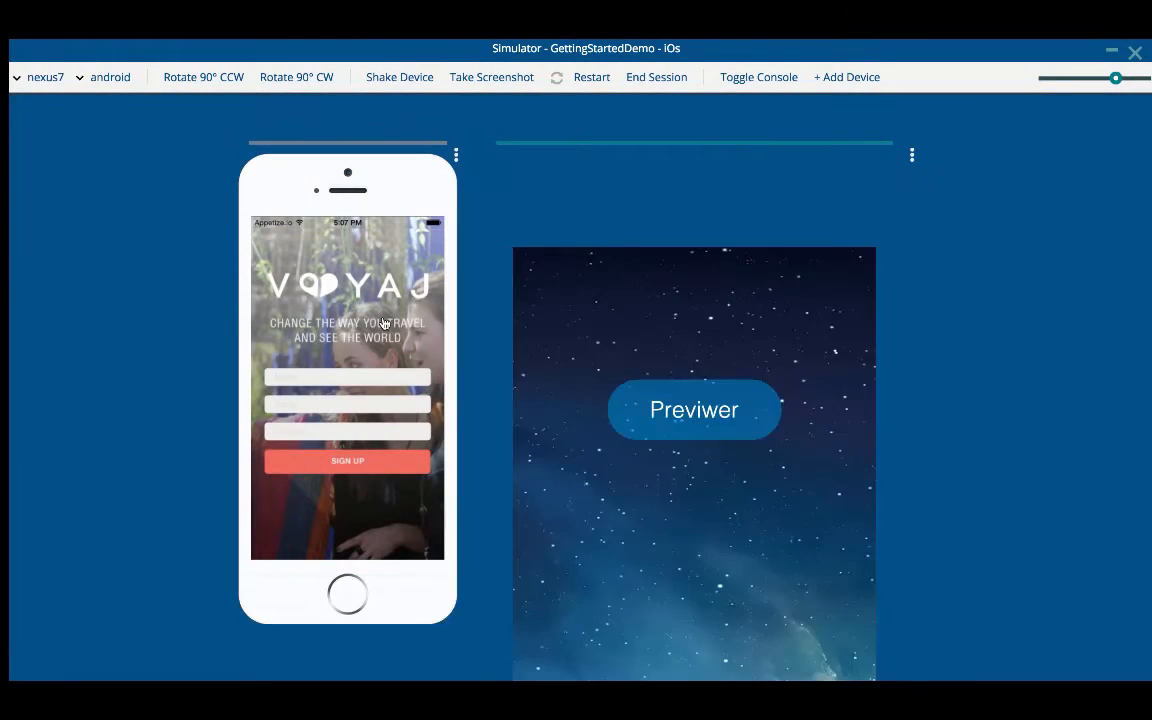
left_click(840, 78)
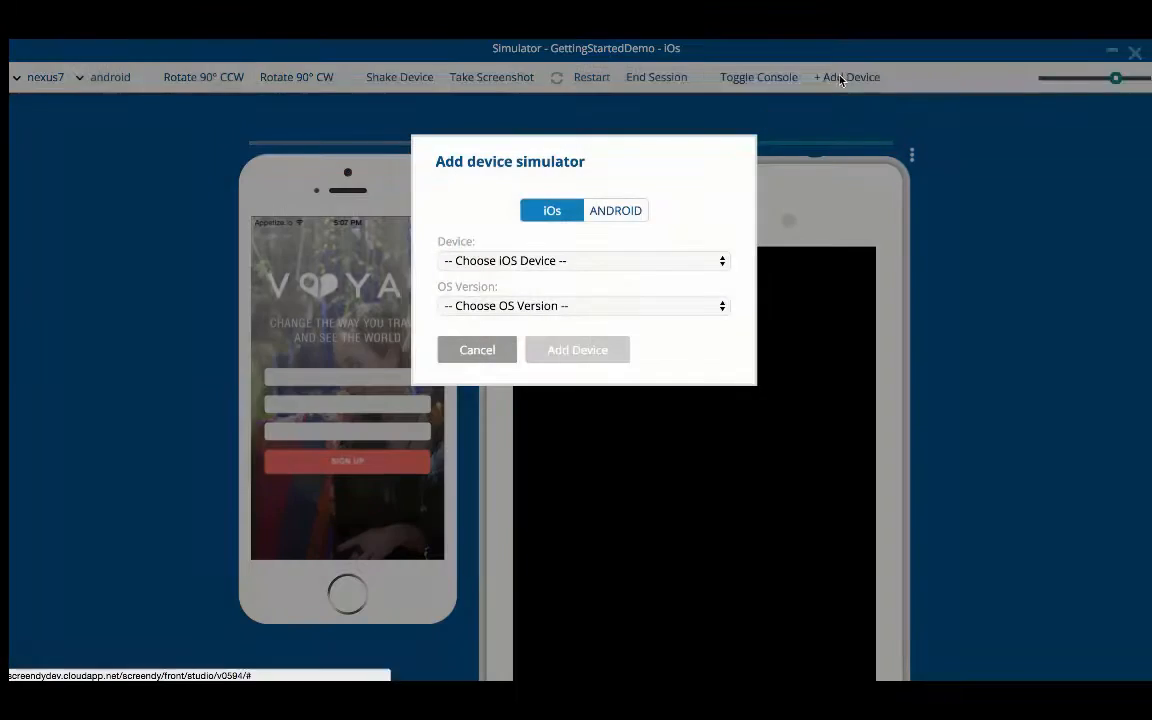
left_click(594, 260)
left_click(472, 351)
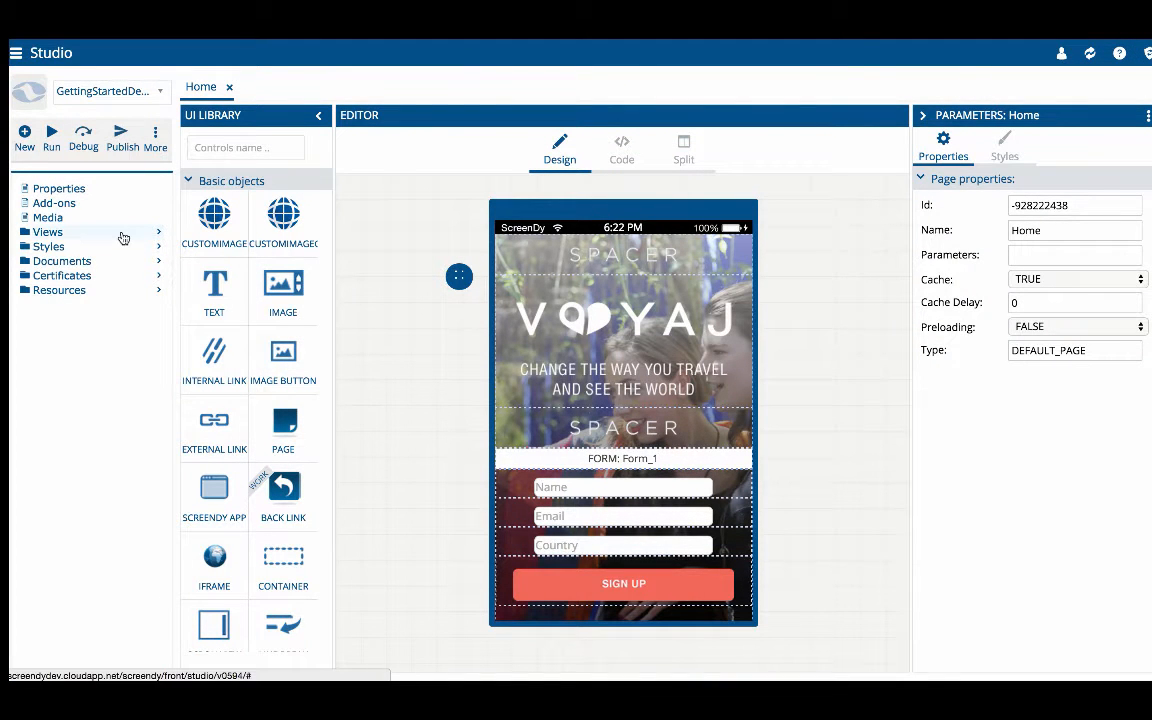
Log in to the ScreenDy Previewer with the filled-in account and open the GettingStartedDemo app from its list.
left_click(51, 145)
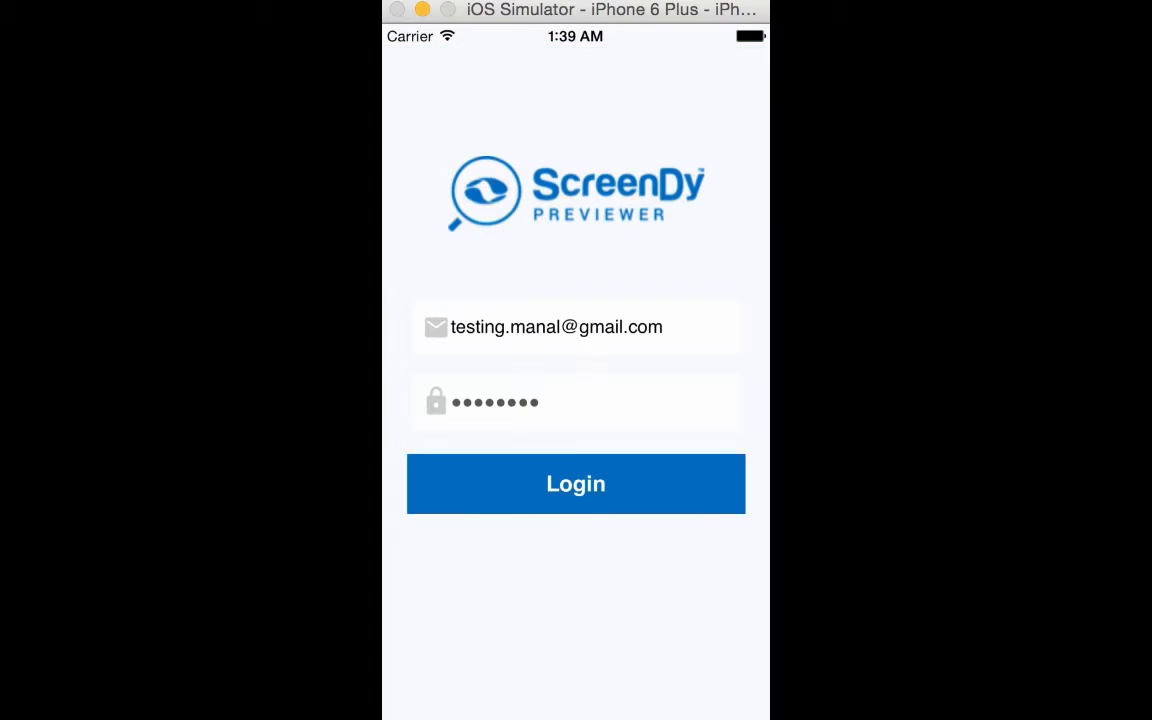
left_click(686, 490)
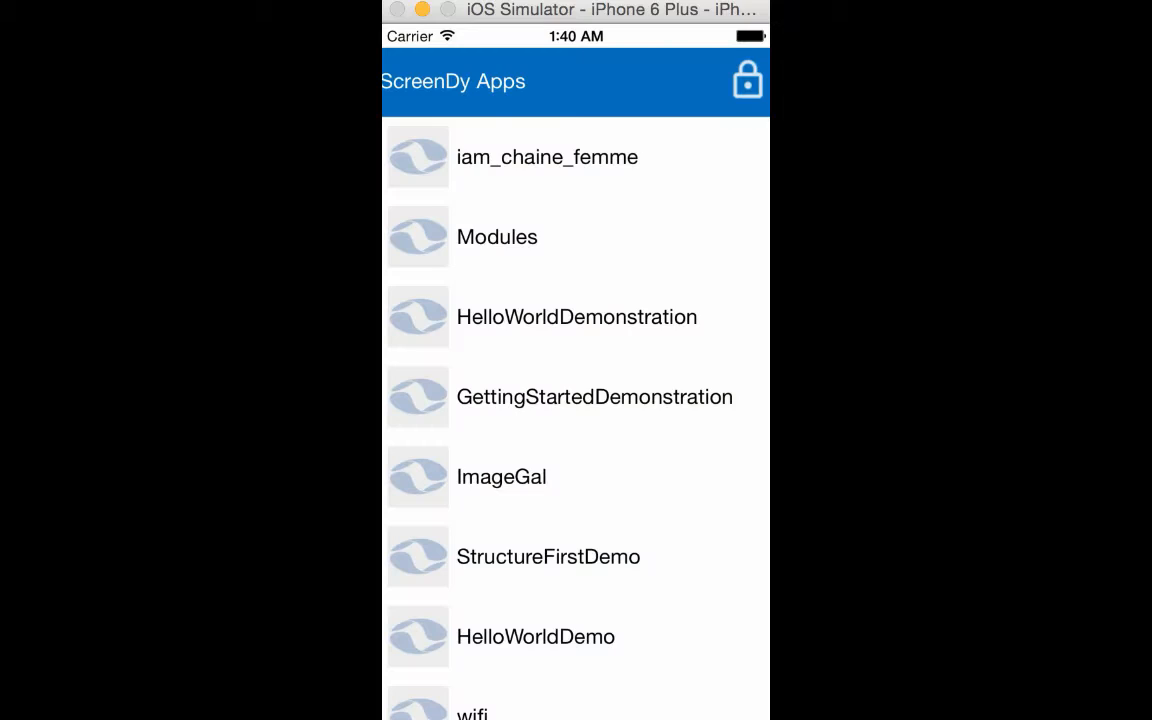
scroll(697, 429, "down", 7)
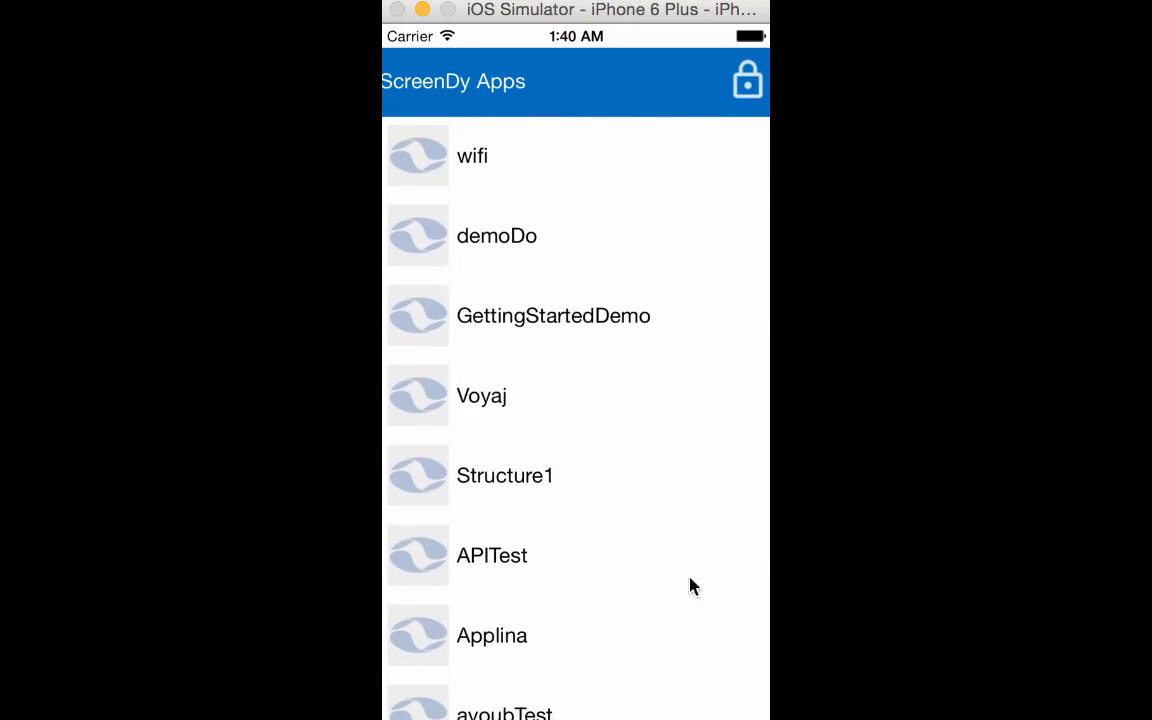
left_click_drag(591, 617, 650, 622)
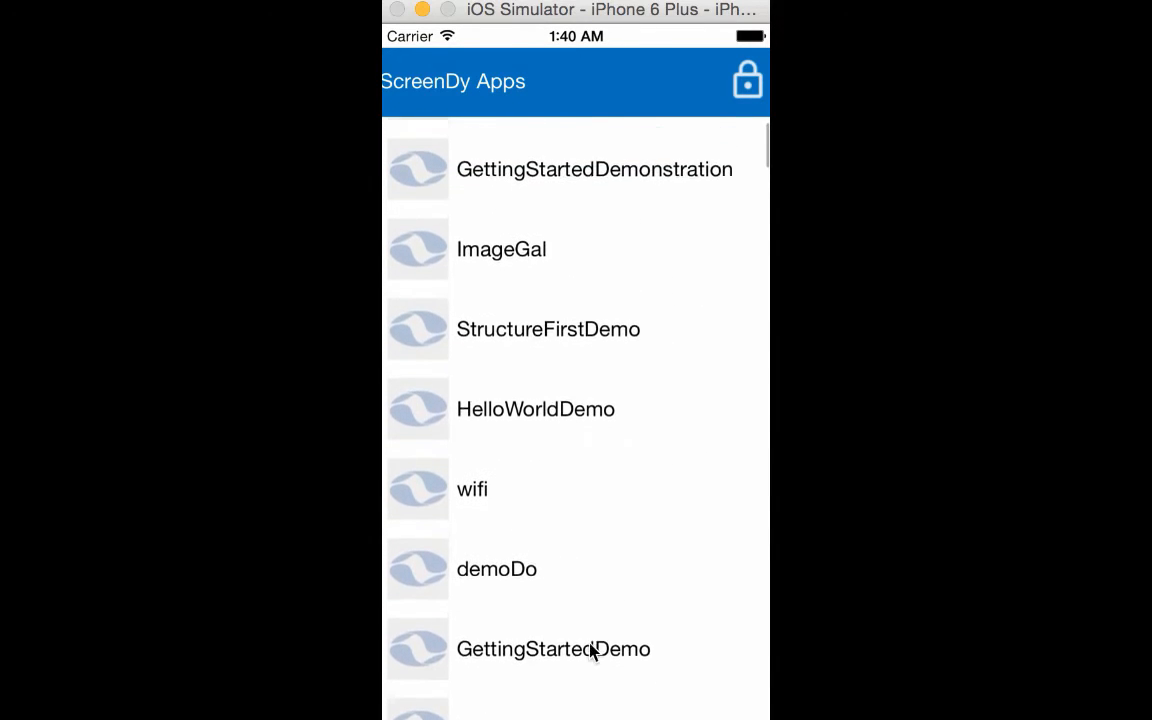
left_click(595, 662)
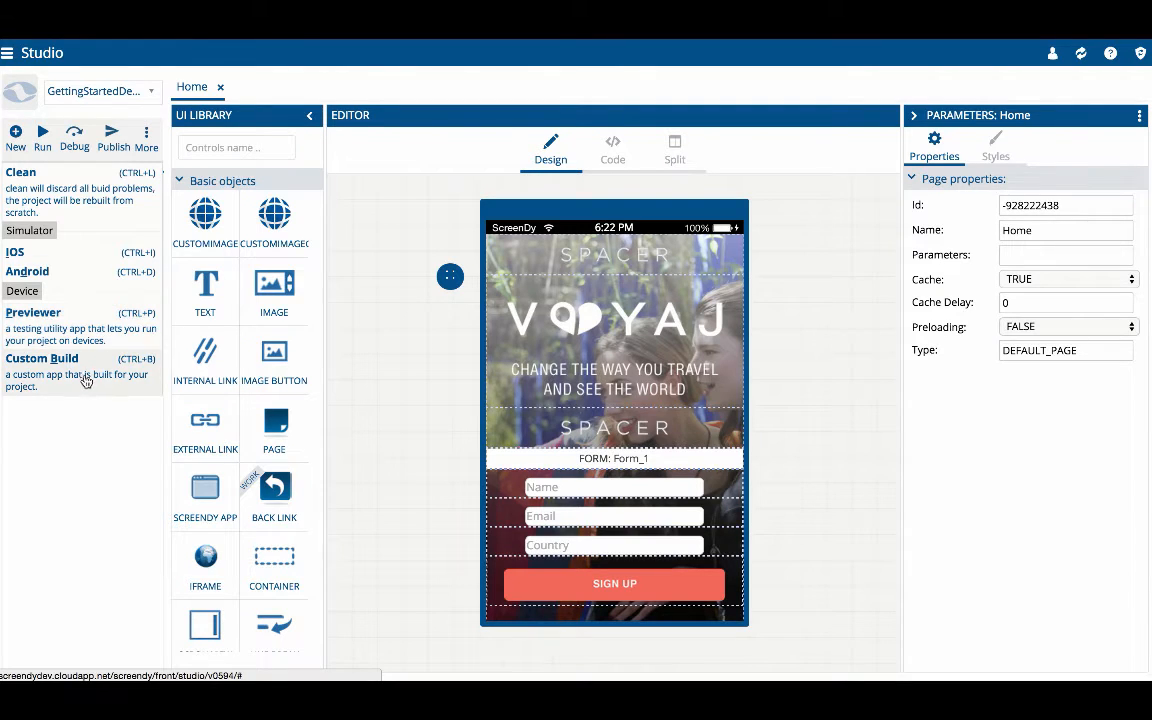
Review the debug and publish options, including the publishing wizard's target screens, without publishing the project.
left_click(75, 142)
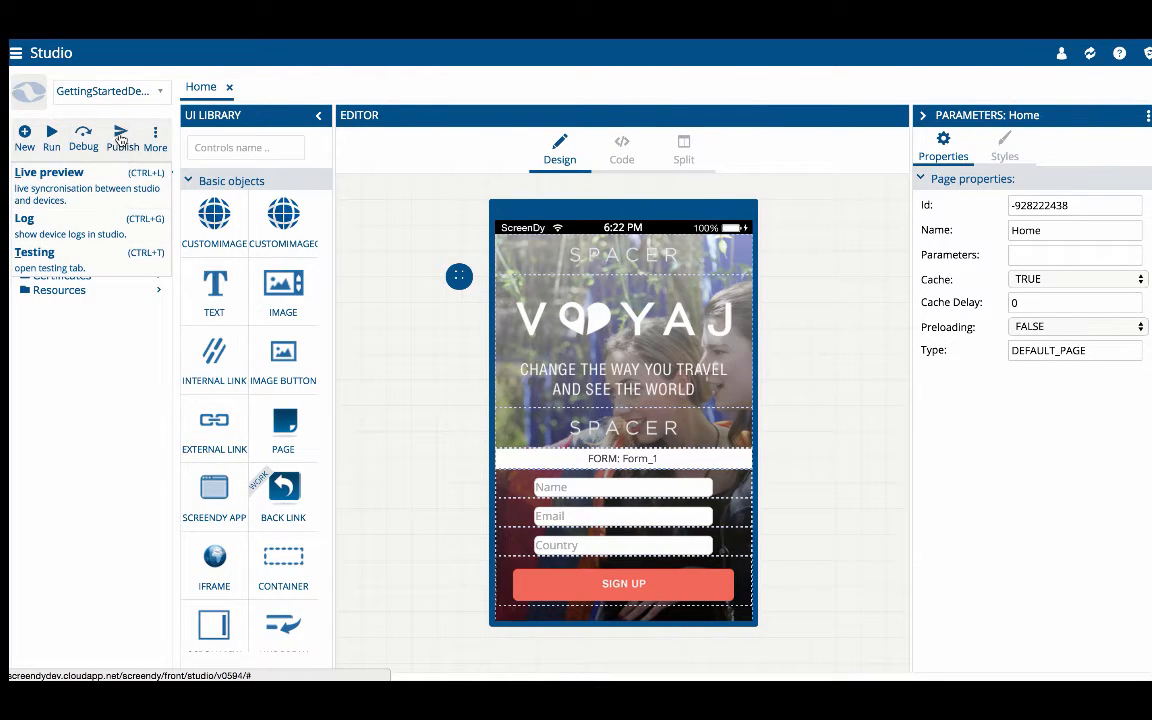
mouse_move(120, 140)
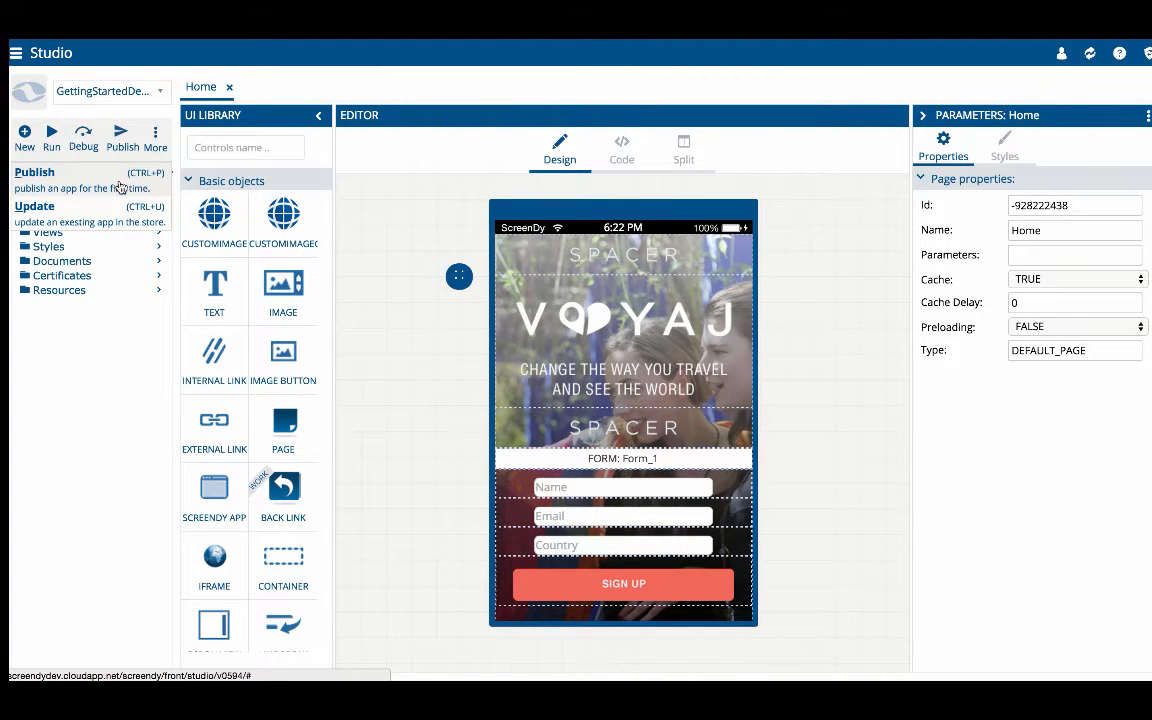
left_click(96, 186)
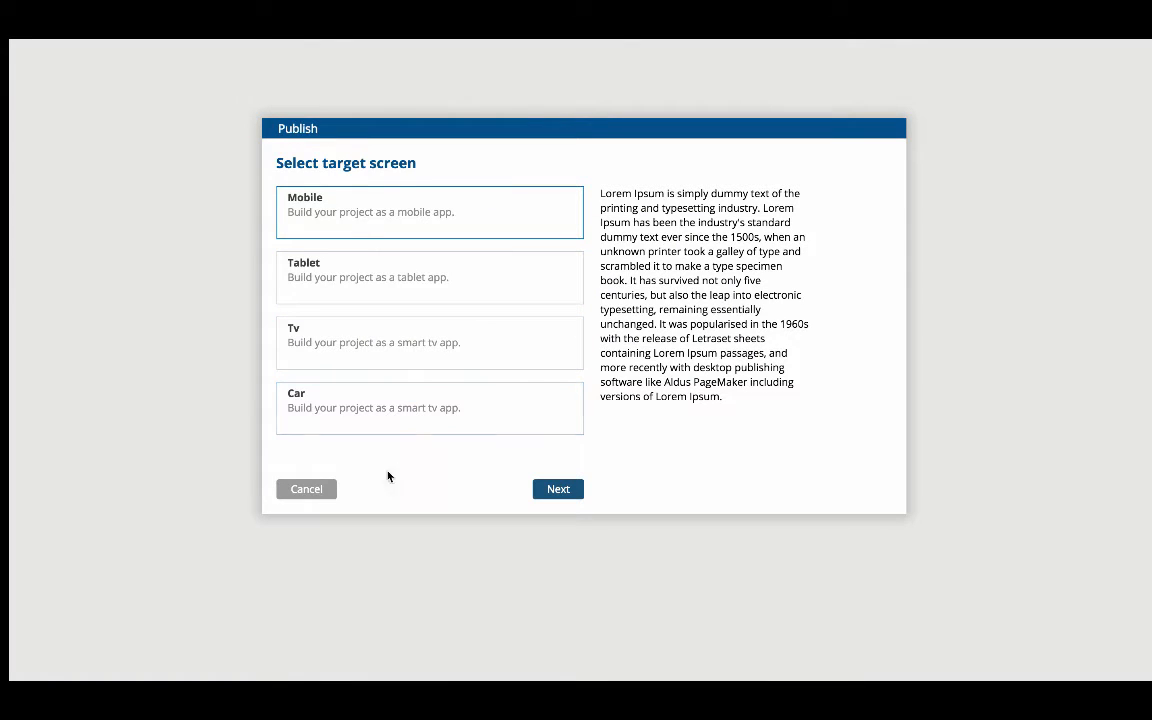
left_click(321, 494)
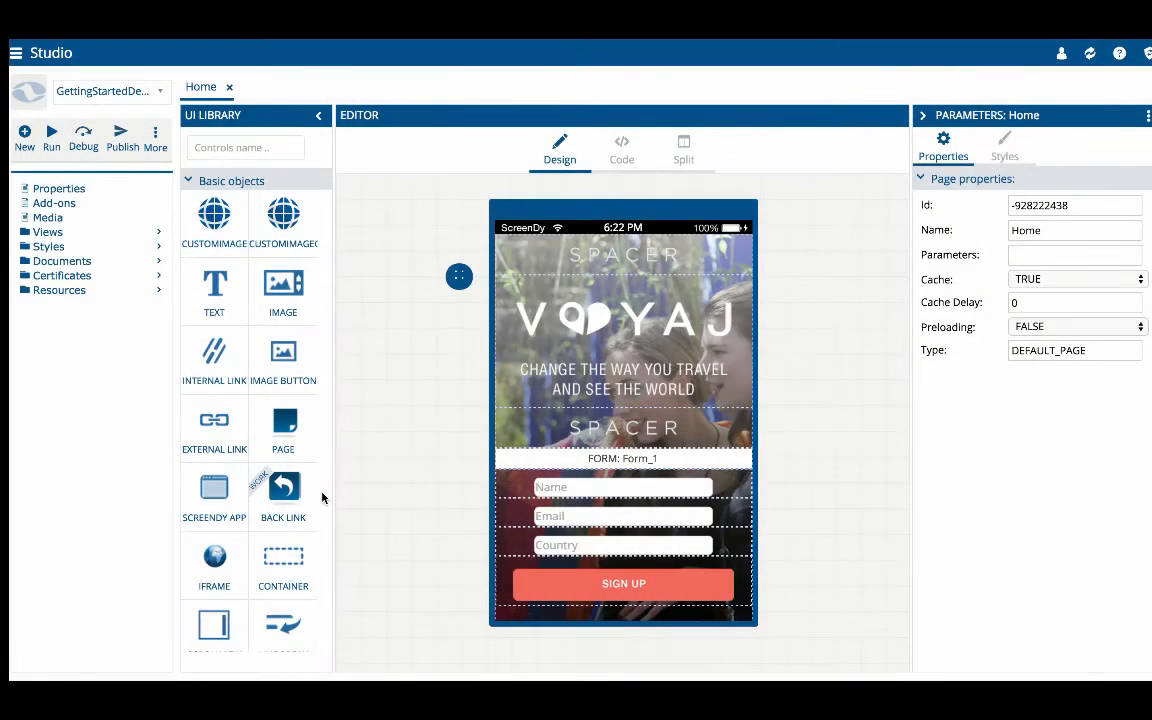
left_click(119, 148)
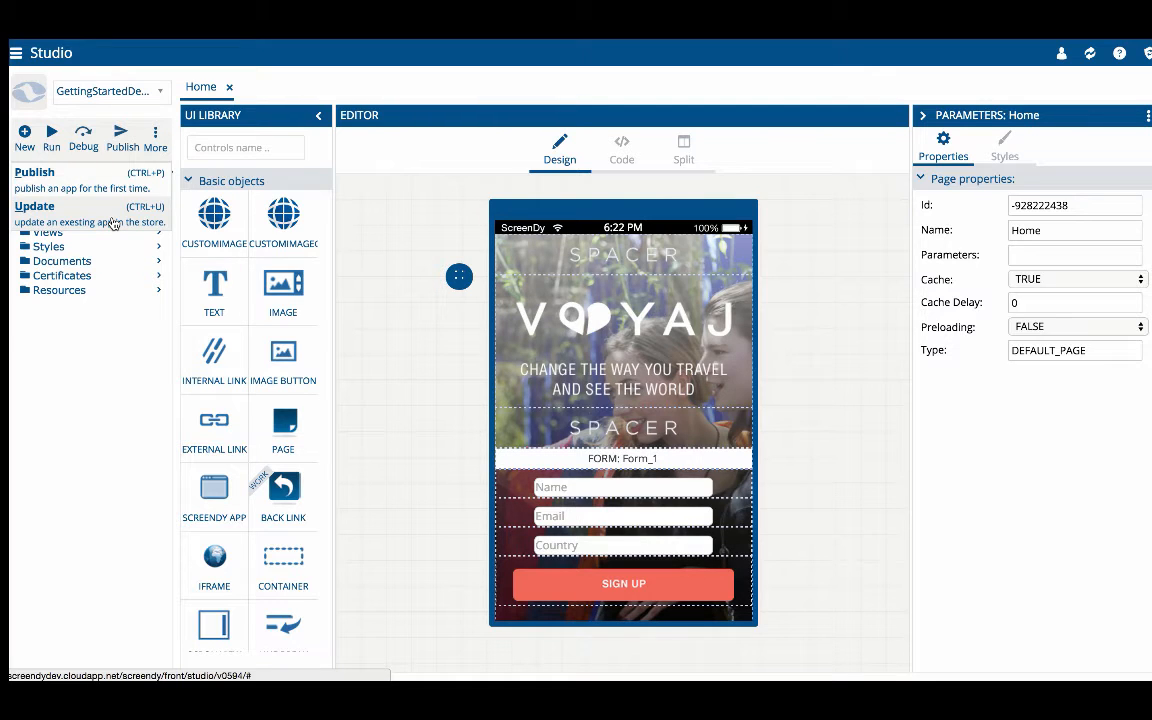
Show the Studio console with its request log and hide it again.
left_click(156, 140)
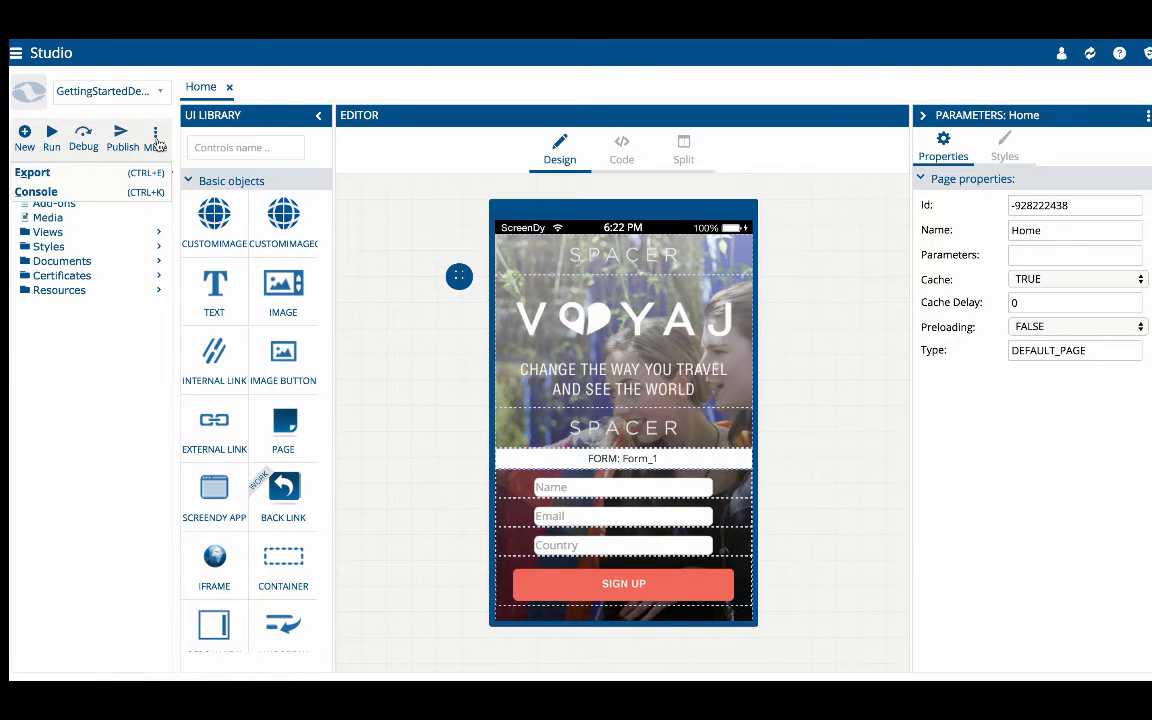
left_click(141, 195)
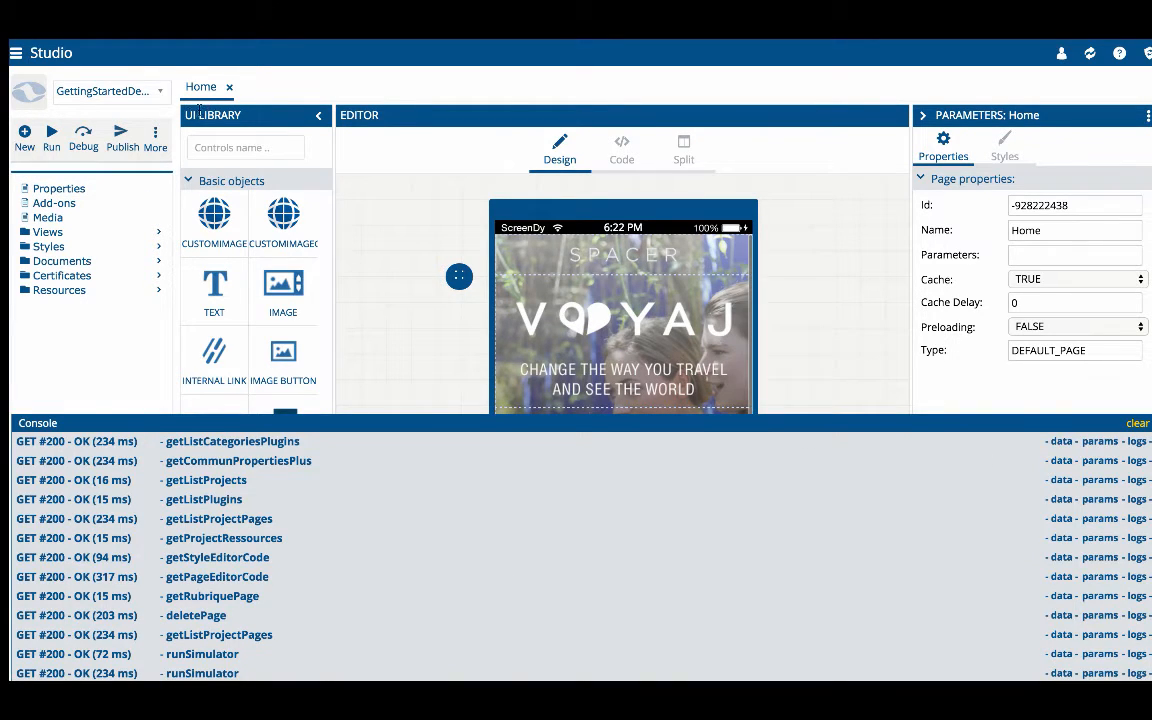
left_click(155, 140)
left_click(123, 196)
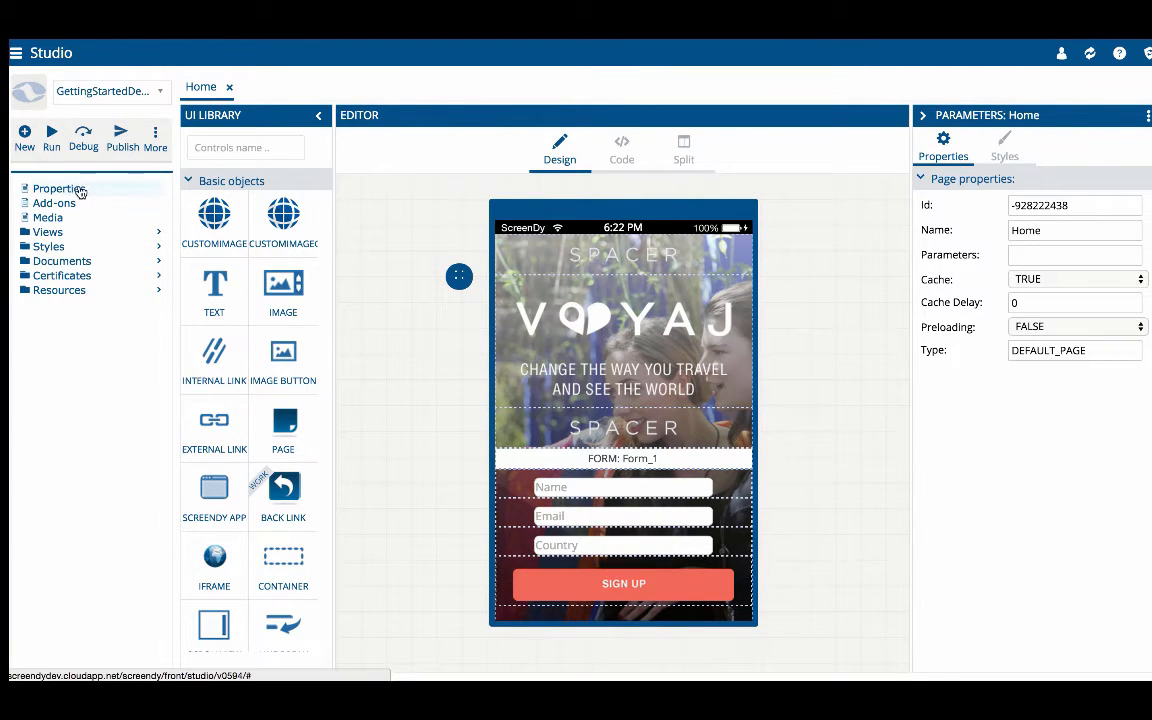
Review the project properties, covering the iPhone and Android icons and images and the application's error messages.
left_click(79, 190)
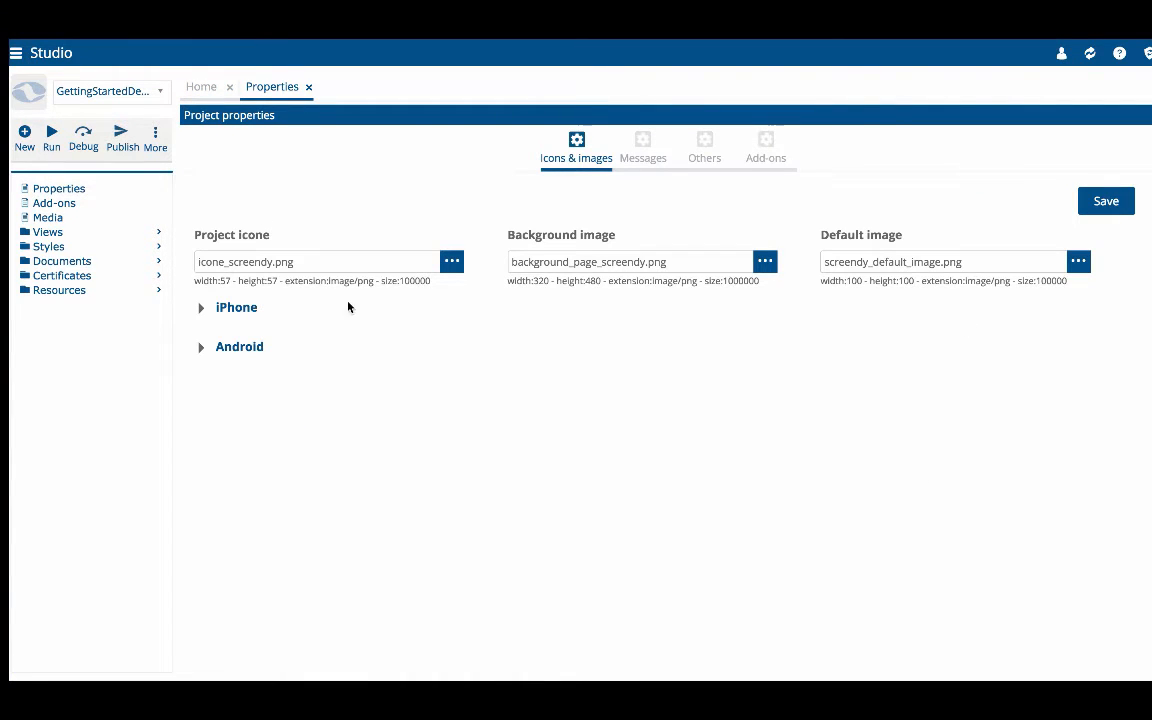
left_click(246, 308)
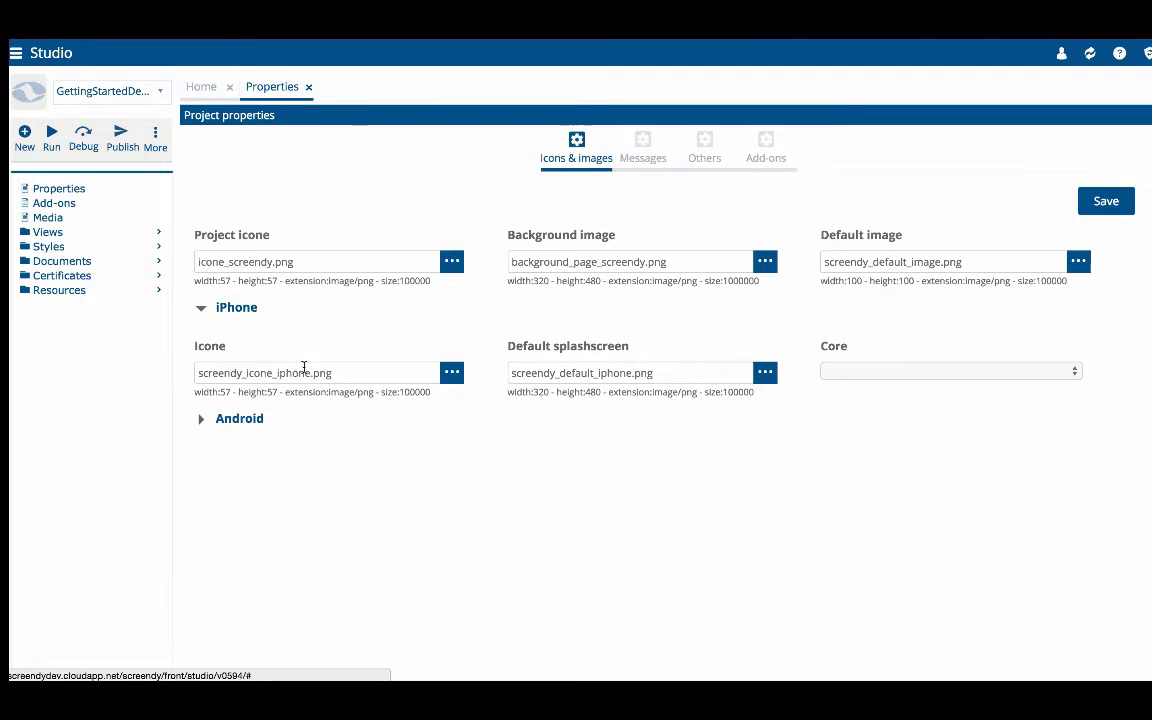
left_click(242, 420)
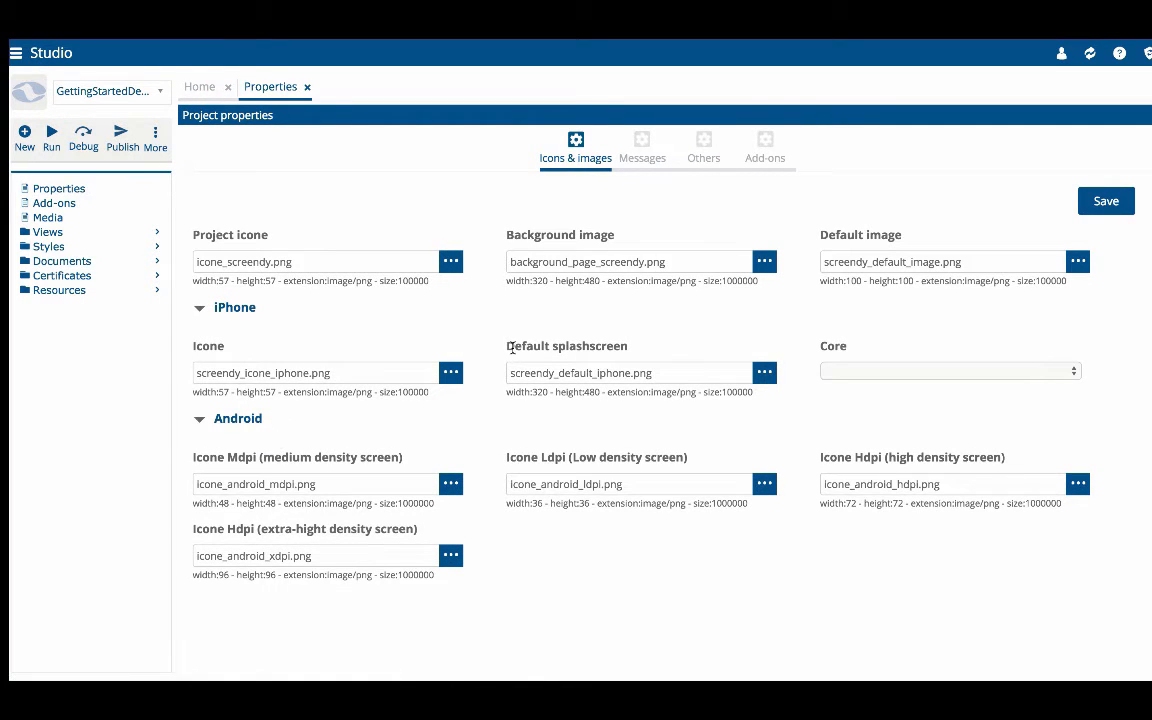
left_click(632, 148)
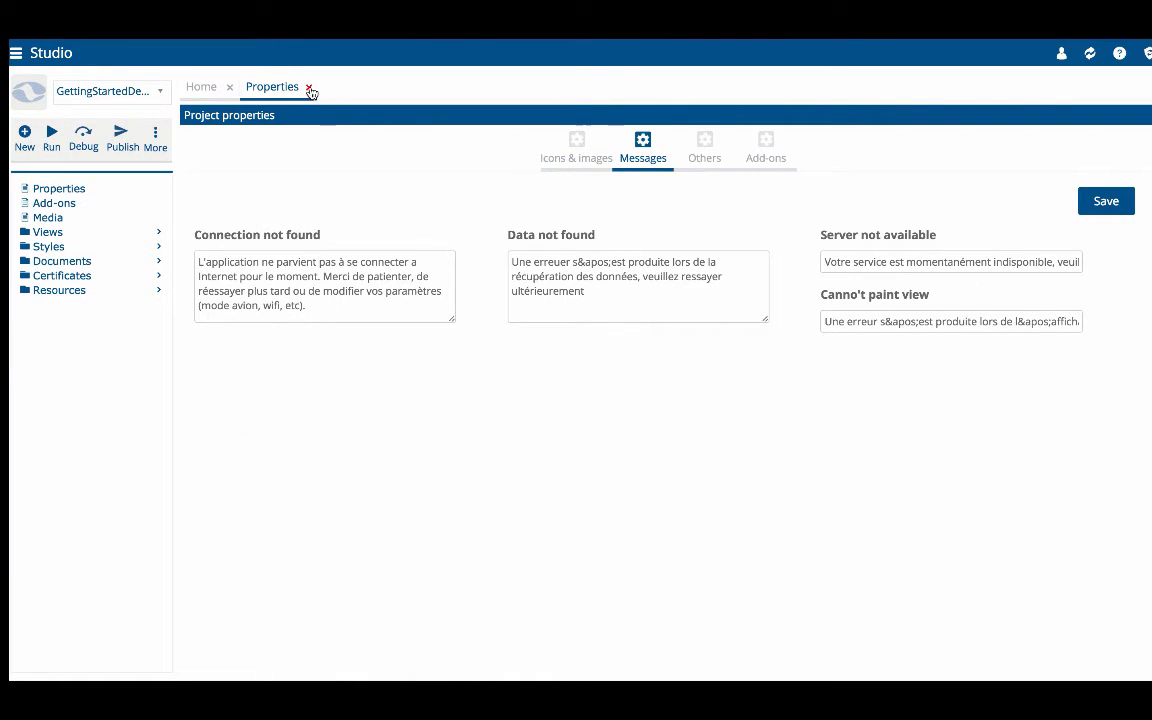
Review the project's Google Analytics and Parse Push add-on settings and the media library's Documents category.
left_click(72, 206)
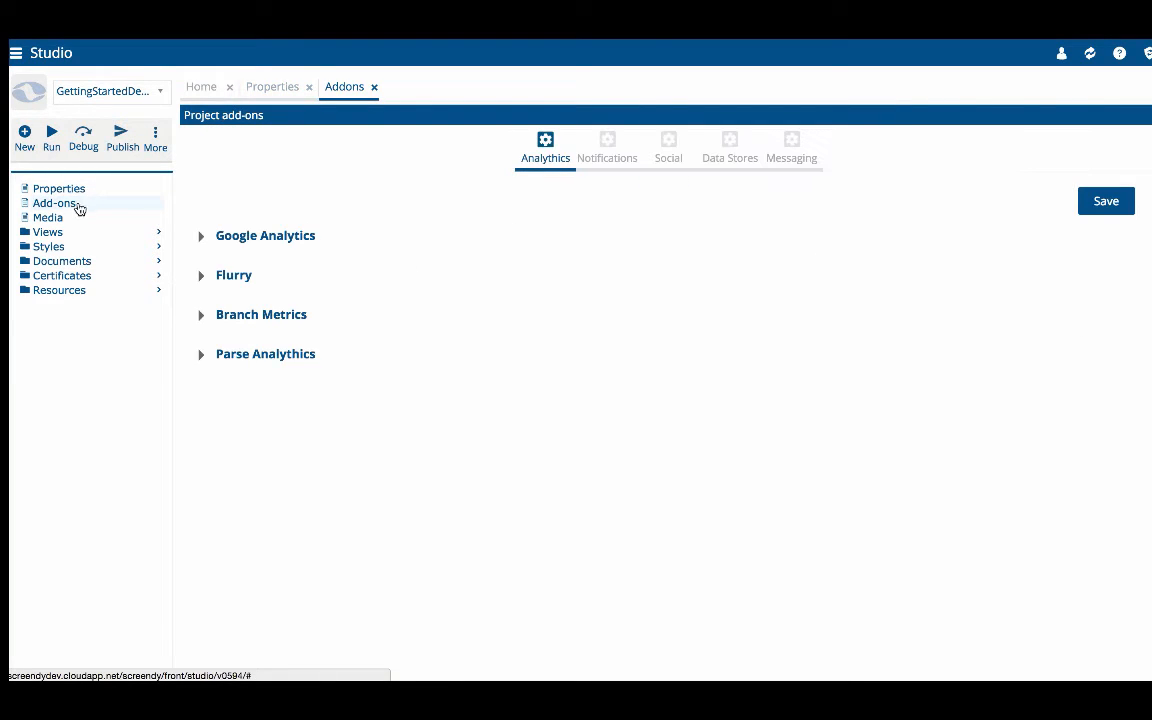
left_click(276, 238)
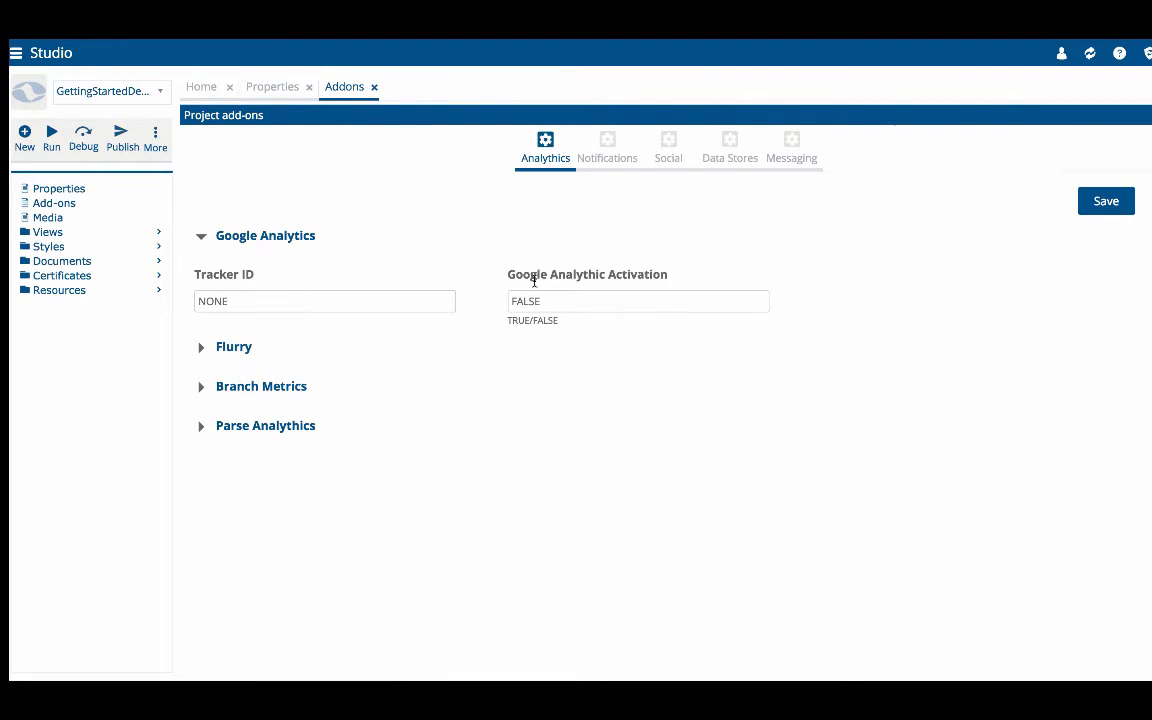
left_click(605, 150)
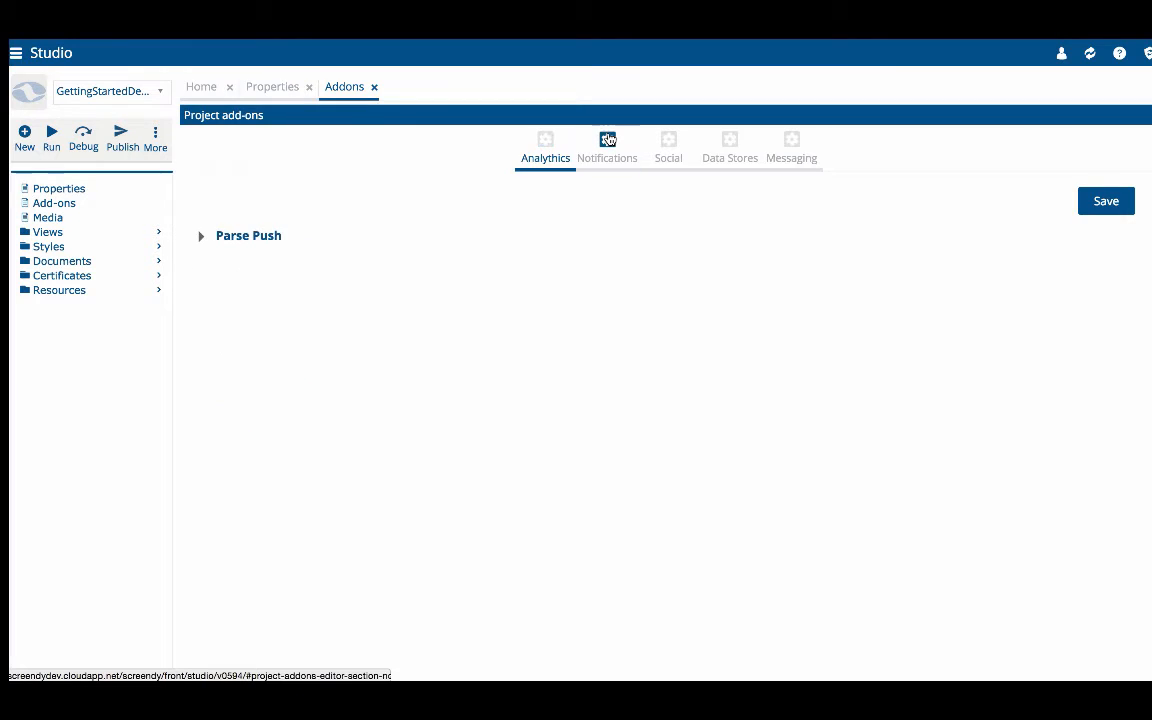
left_click(245, 239)
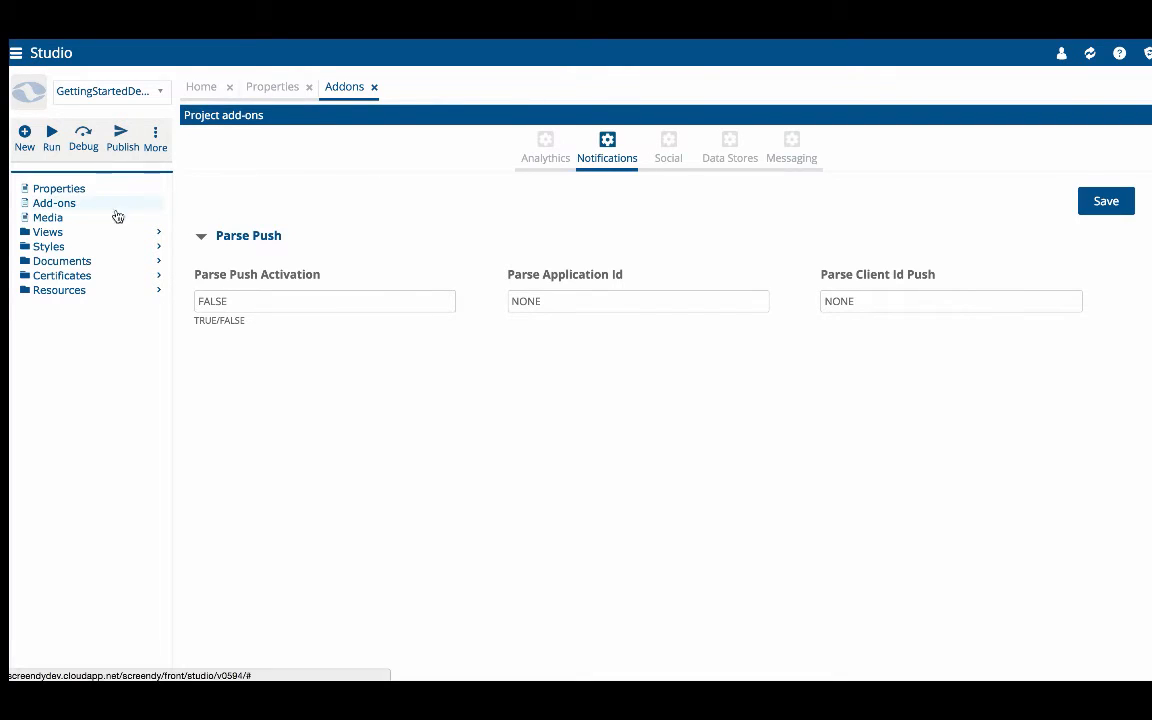
left_click(47, 218)
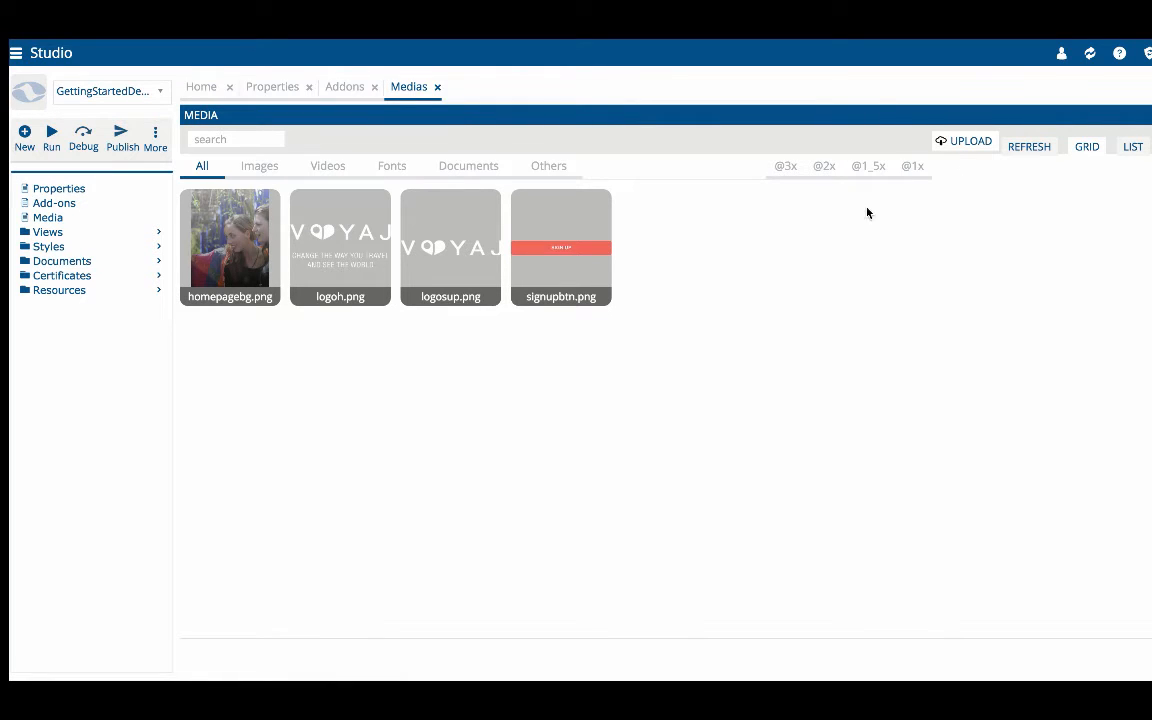
left_click(469, 166)
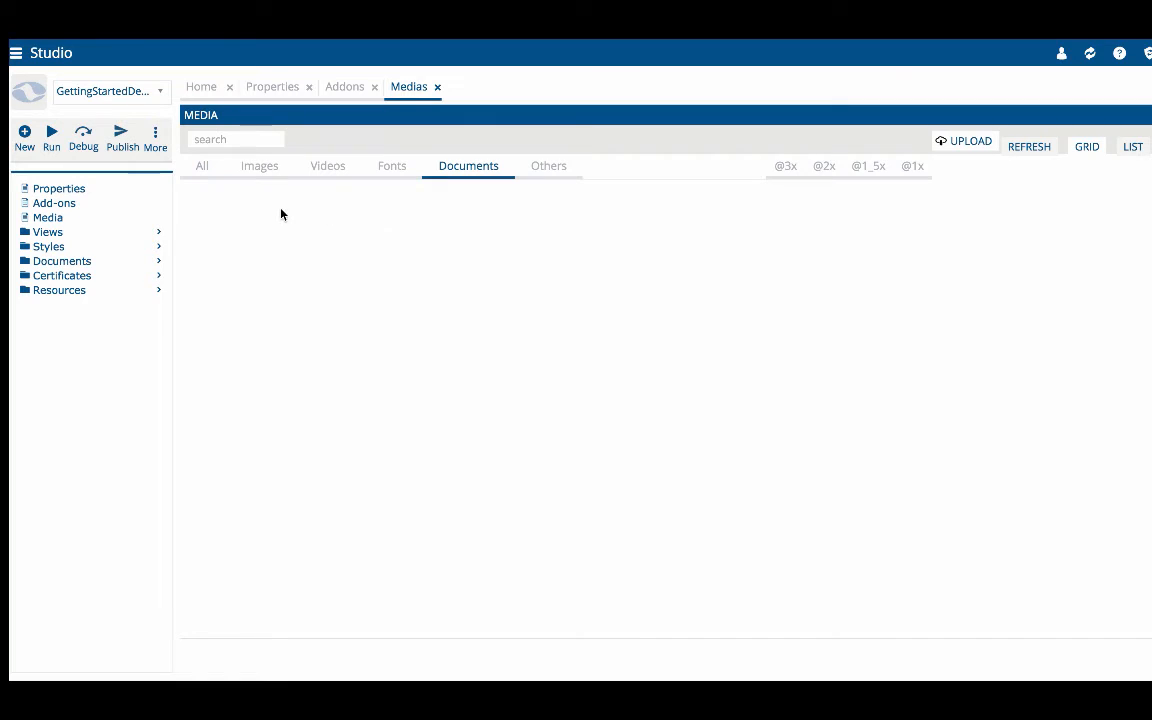
Open the project's default Splashscreen and Guide views in the editor.
left_click(149, 242)
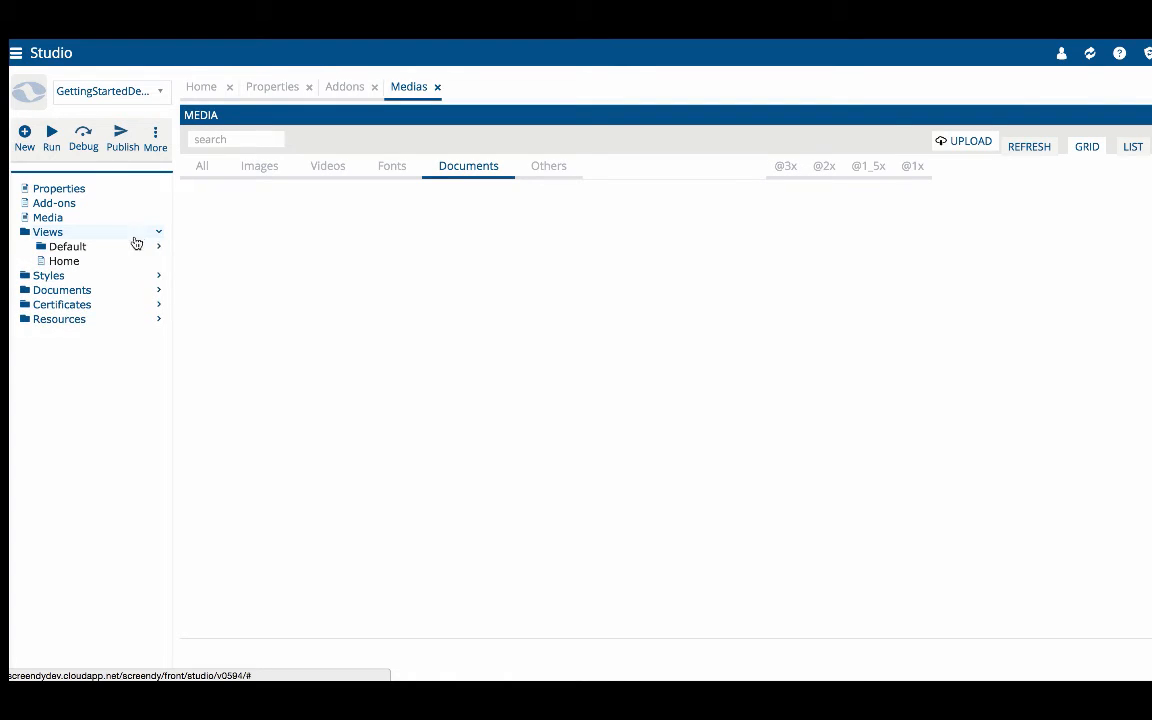
left_click(85, 247)
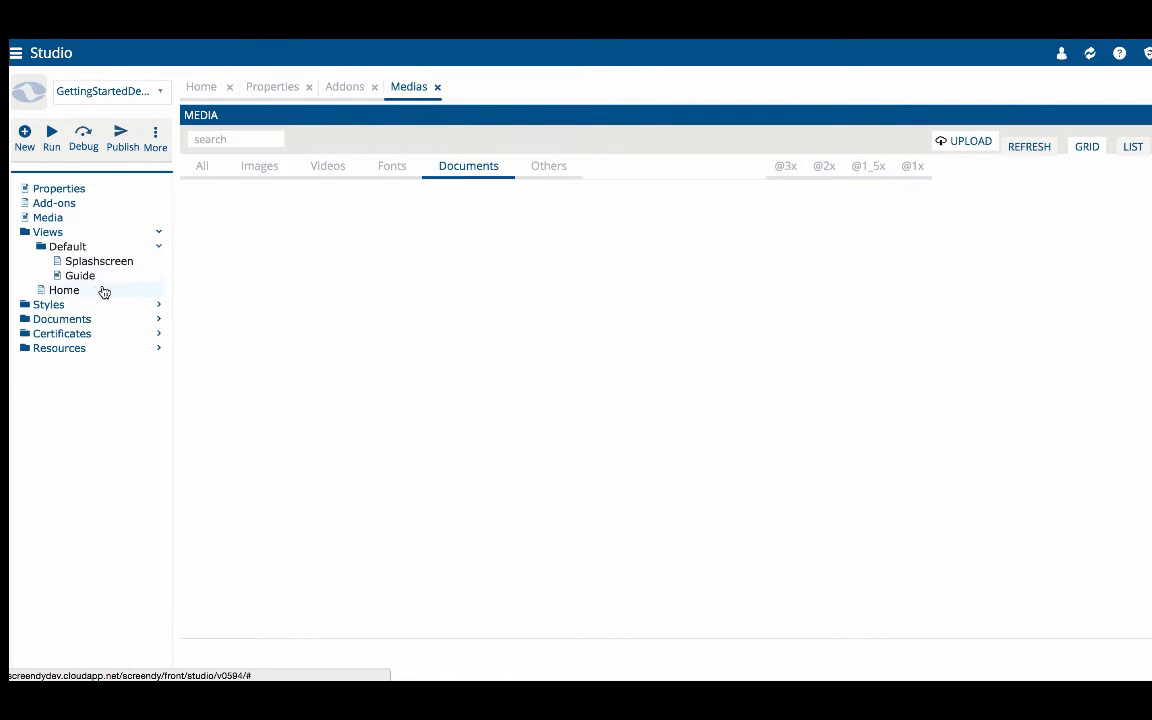
left_click(97, 275)
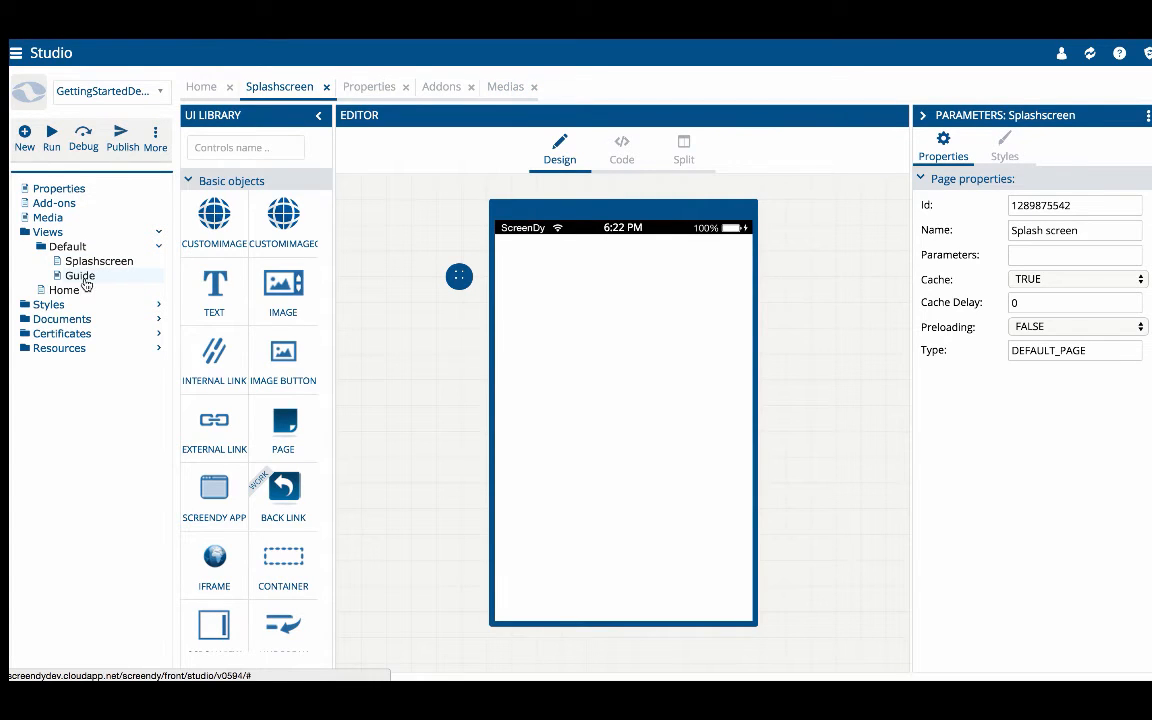
left_click(86, 285)
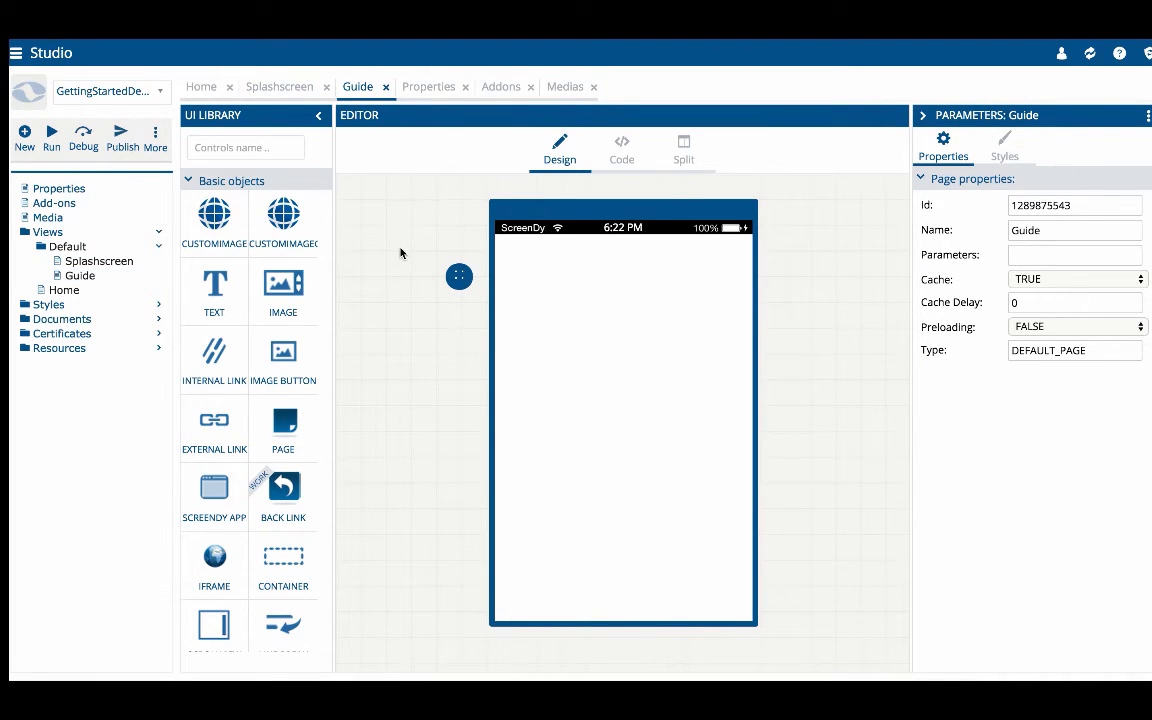
Open the Main stylesheet, show its CSS code and highlight the .stl_homePage rule.
left_click(142, 306)
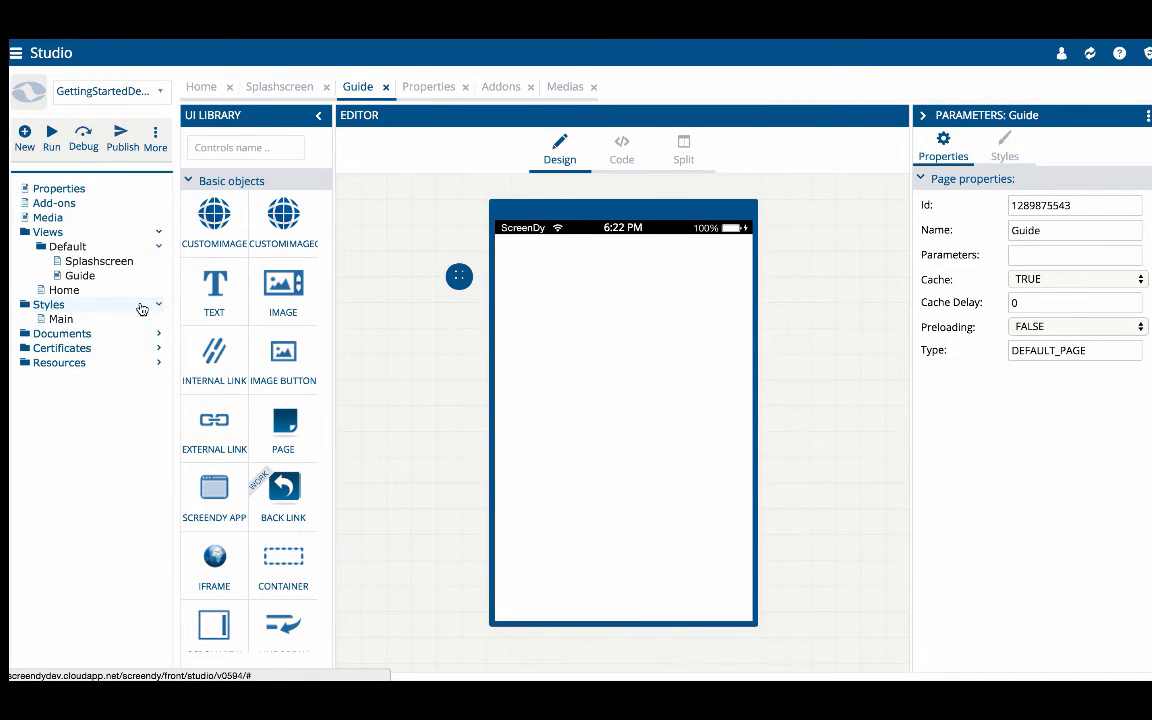
left_click(62, 320)
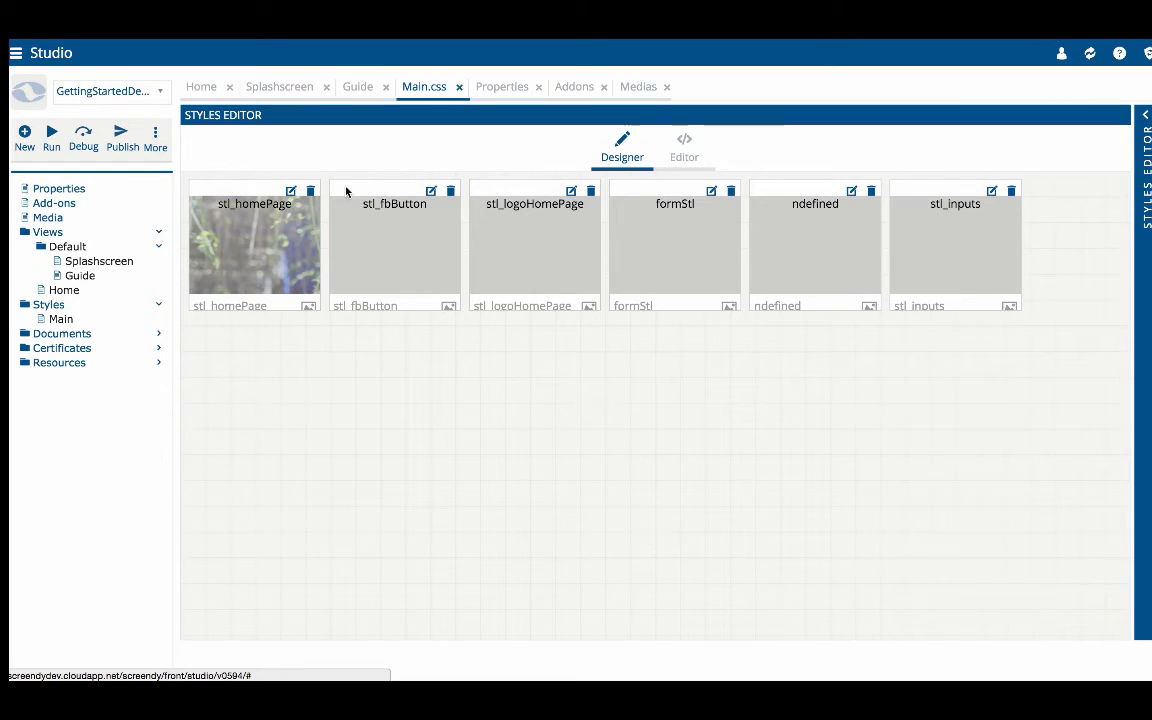
left_click(685, 158)
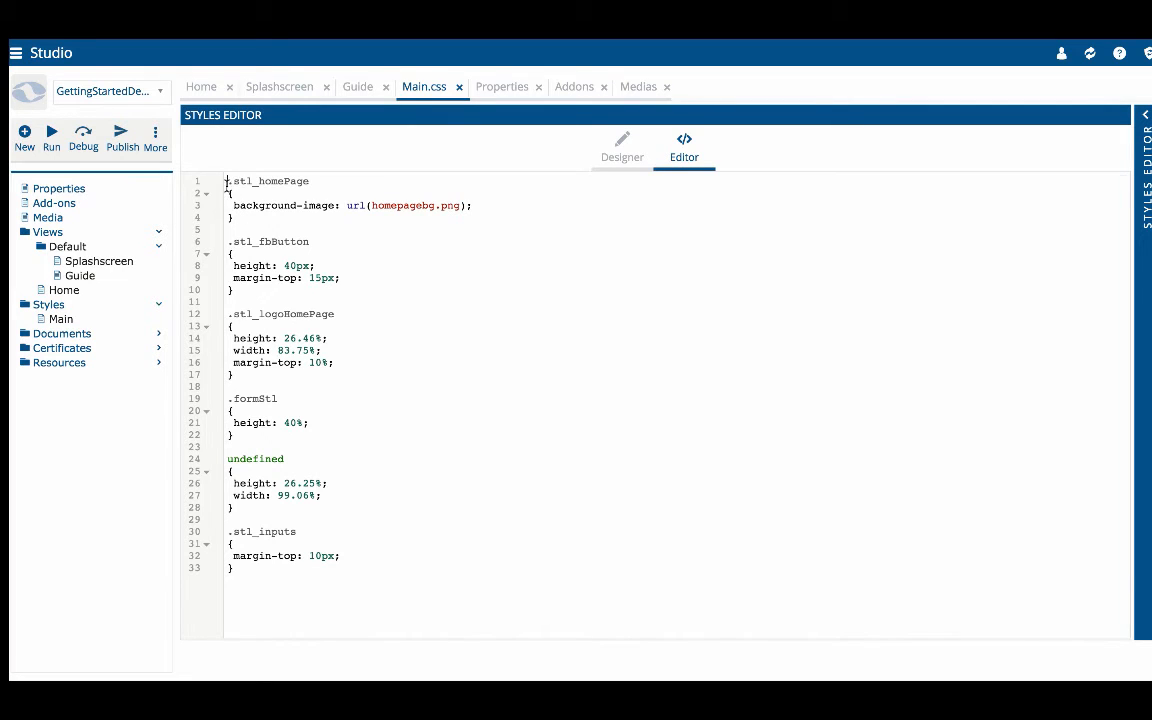
left_click_drag(226, 184, 241, 221)
left_click(241, 221)
Return to the Home view and browse the UI library's object categories, including Forms and Basic objects.
left_click(195, 91)
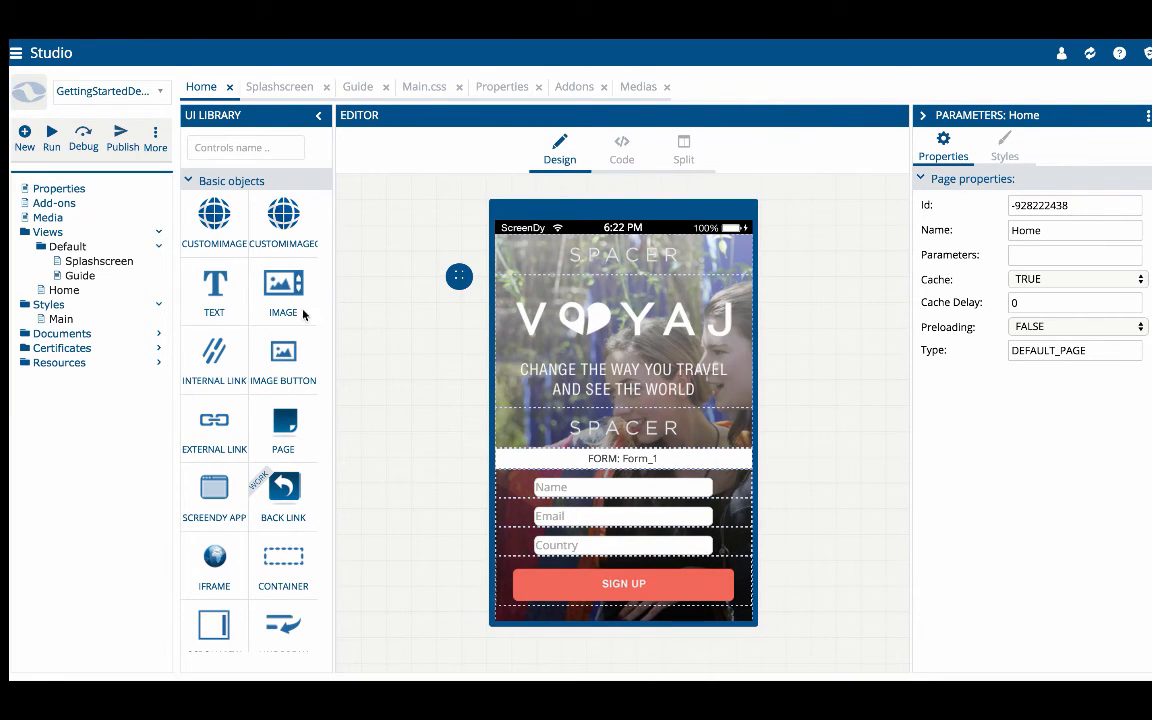
left_click(296, 151)
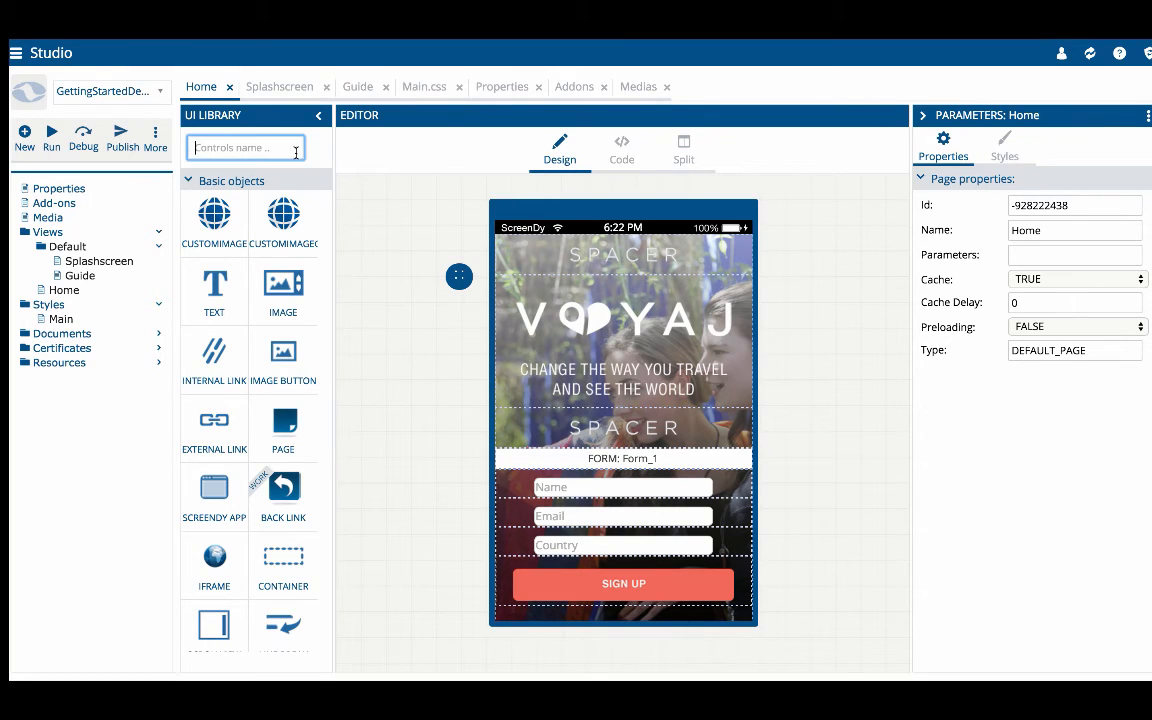
left_click(232, 183)
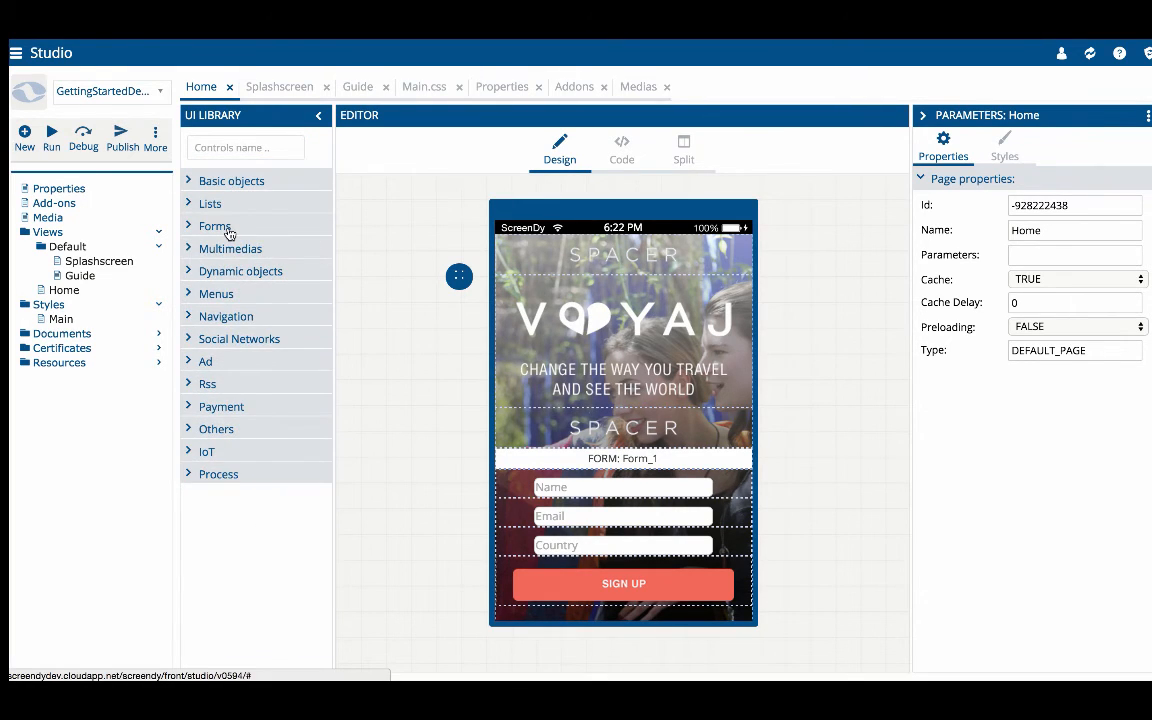
left_click(229, 229)
left_click(229, 229)
left_click(231, 181)
Search the UI library for "Text" controls and clear the search.
left_click(241, 147)
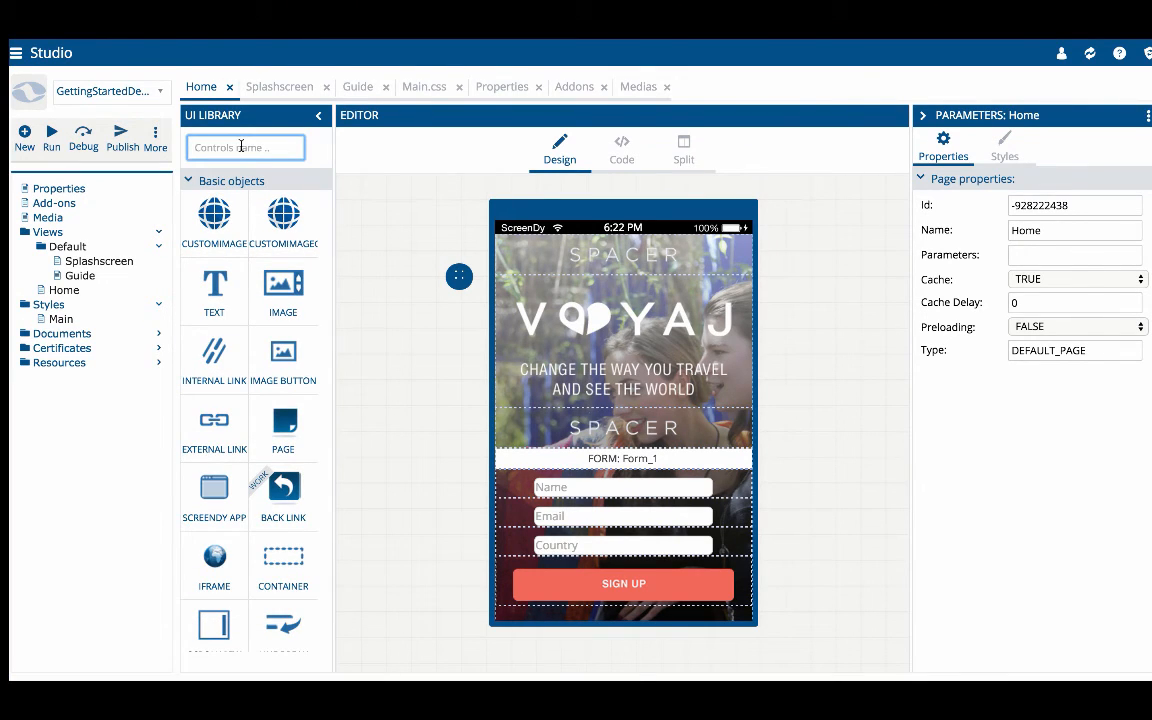
type("Text")
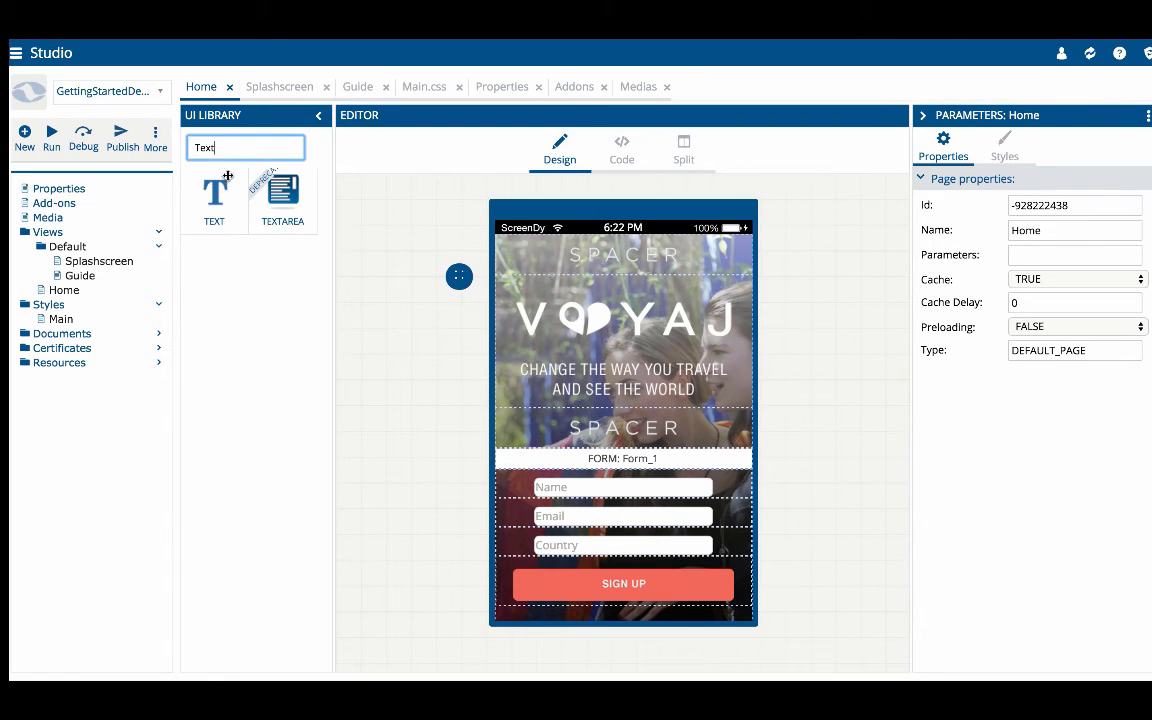
key("BackSpace")
key("BackSpace")
key("BackSpace")
key("BackSpace")
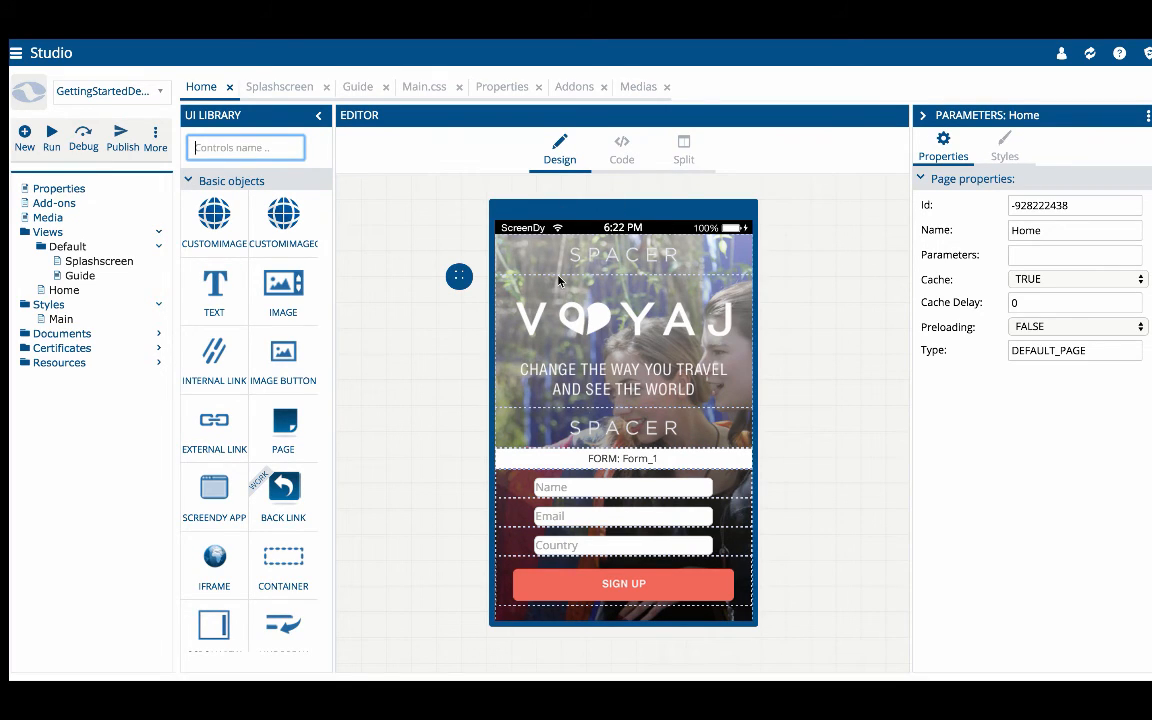
Add an Image control to the Home view beneath the sign-up form.
scroll(608, 396, "down", 1)
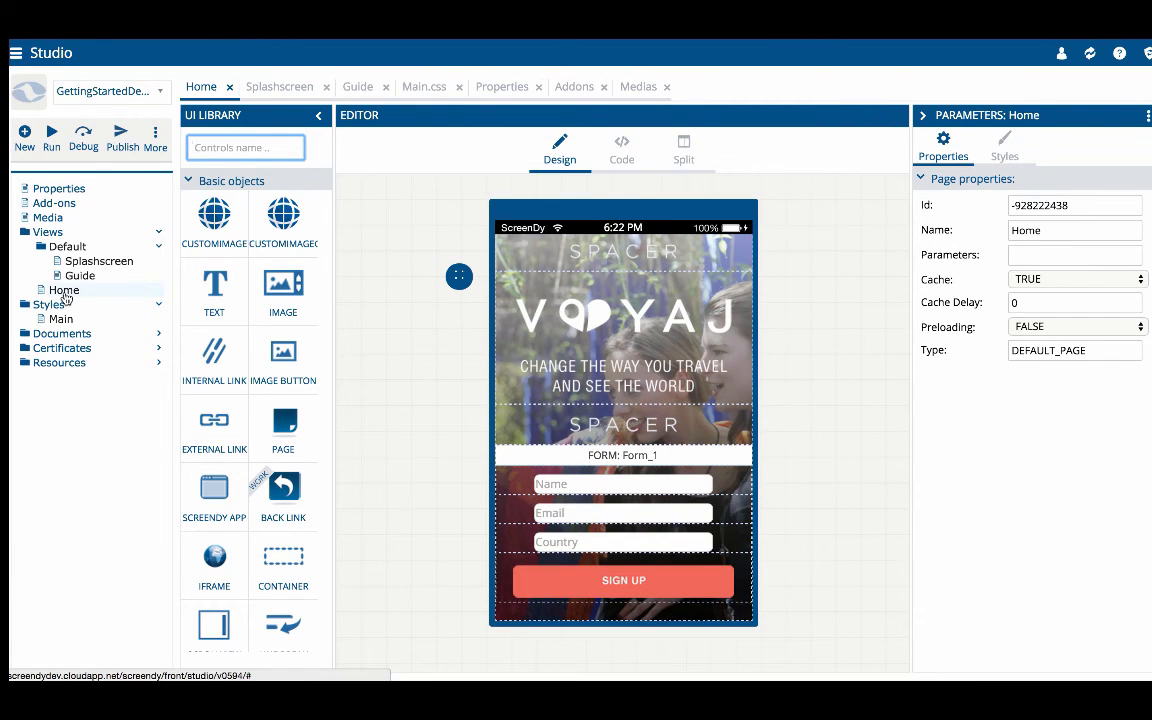
left_click_drag(283, 285, 583, 586)
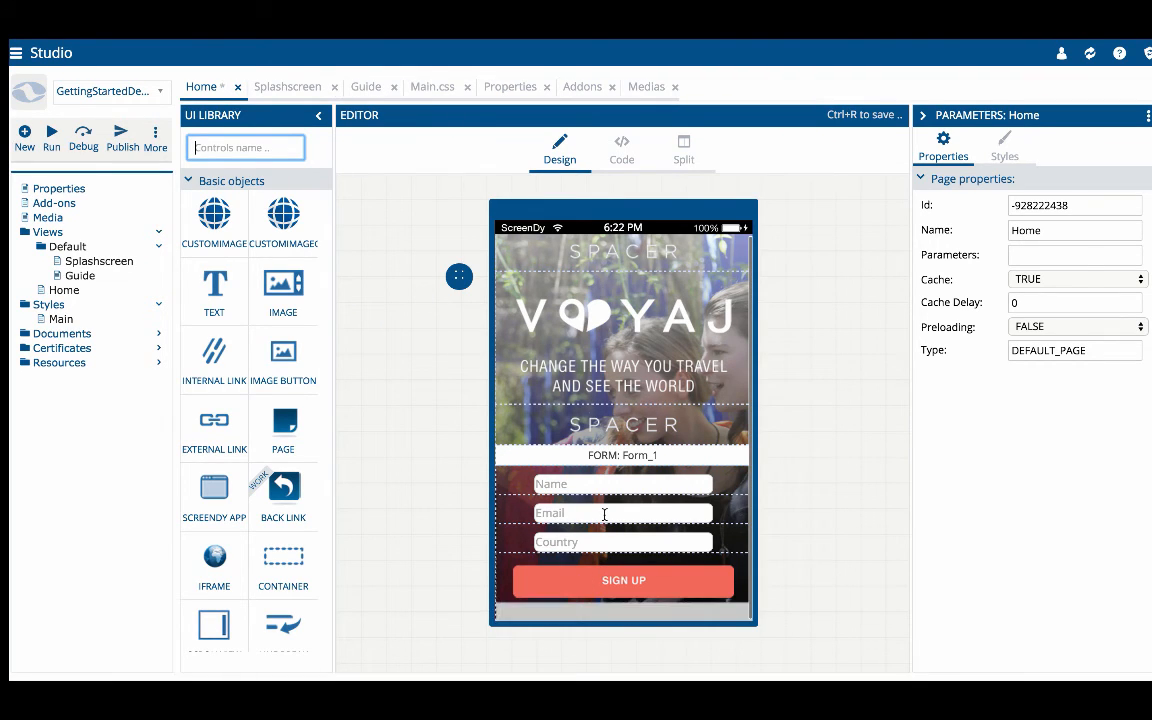
scroll(590, 480, "down", 2)
scroll(608, 245, "down", 1)
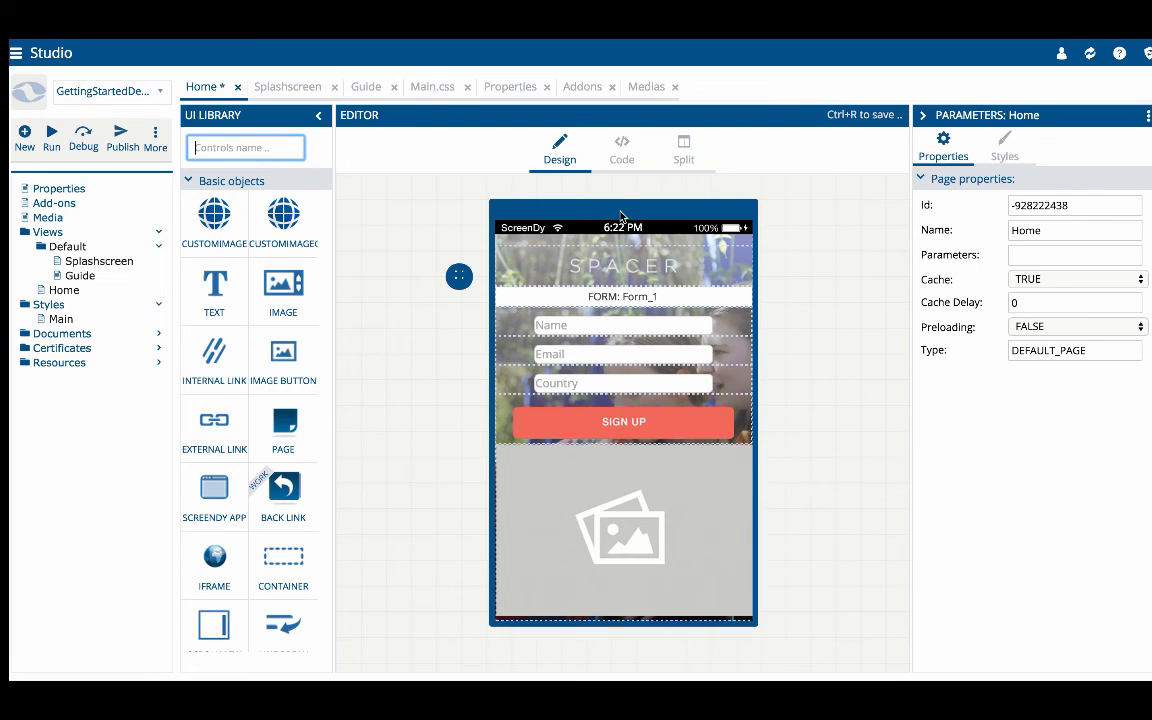
Examine the Home view's source code alone and side by side with its design, and return to the design view.
left_click(620, 150)
scroll(504, 500, "down", 2)
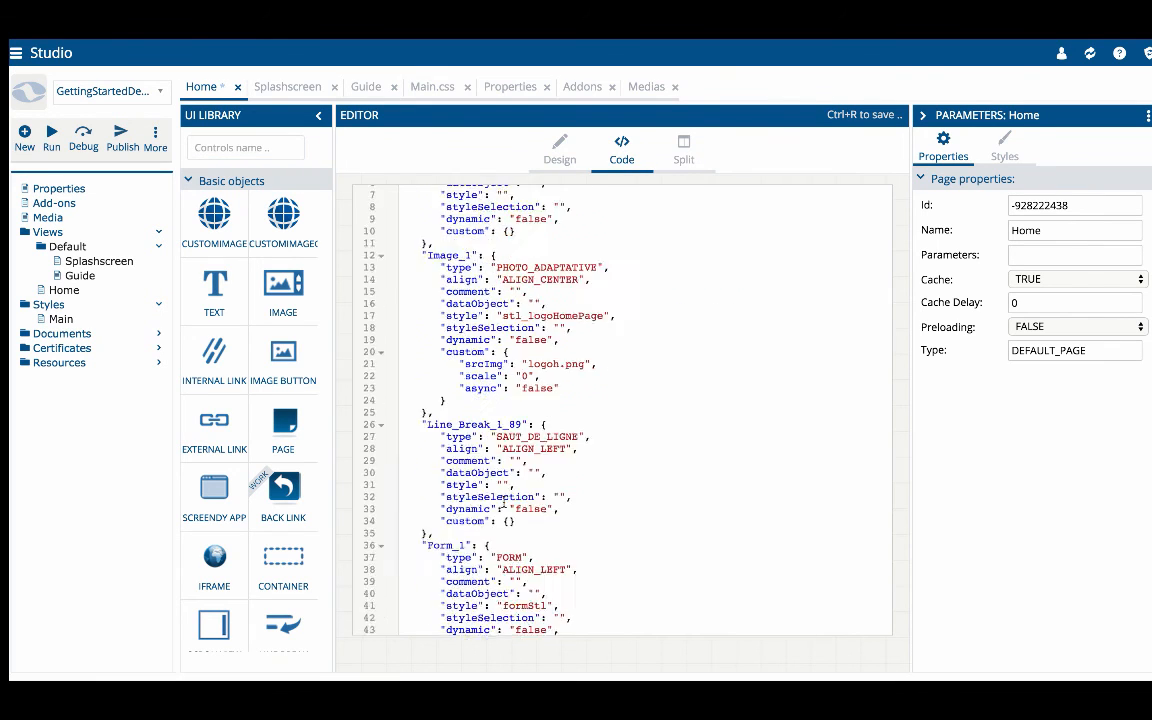
scroll(504, 500, "down", 5)
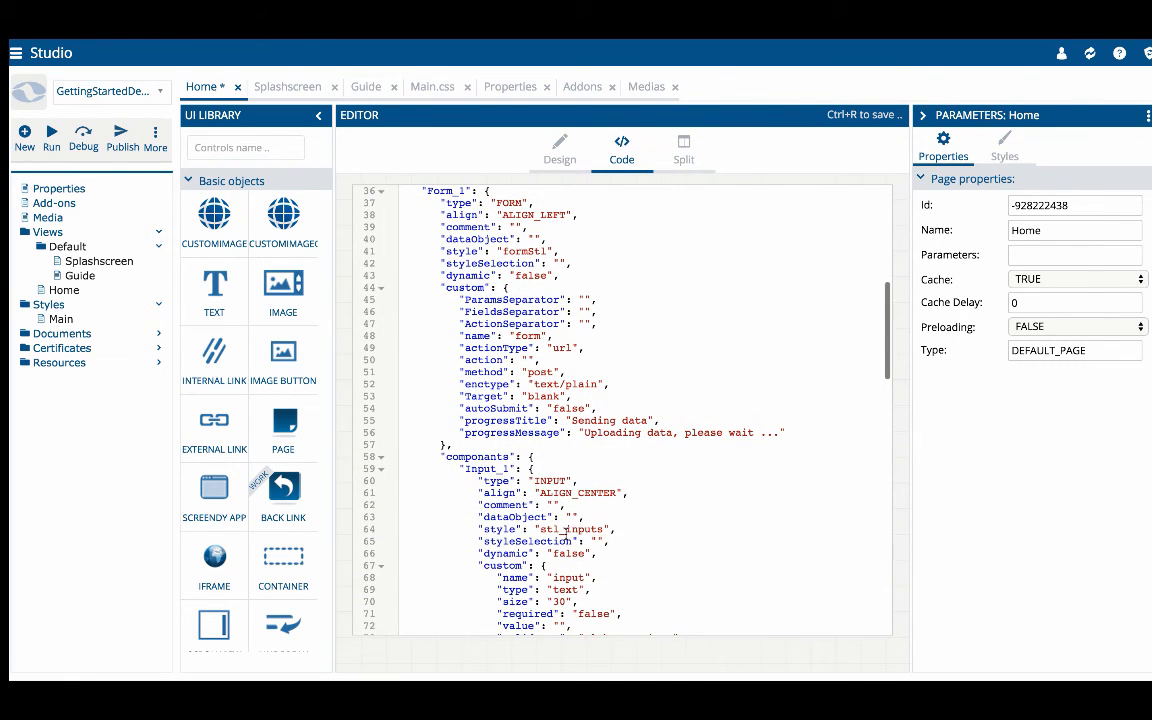
left_click(684, 150)
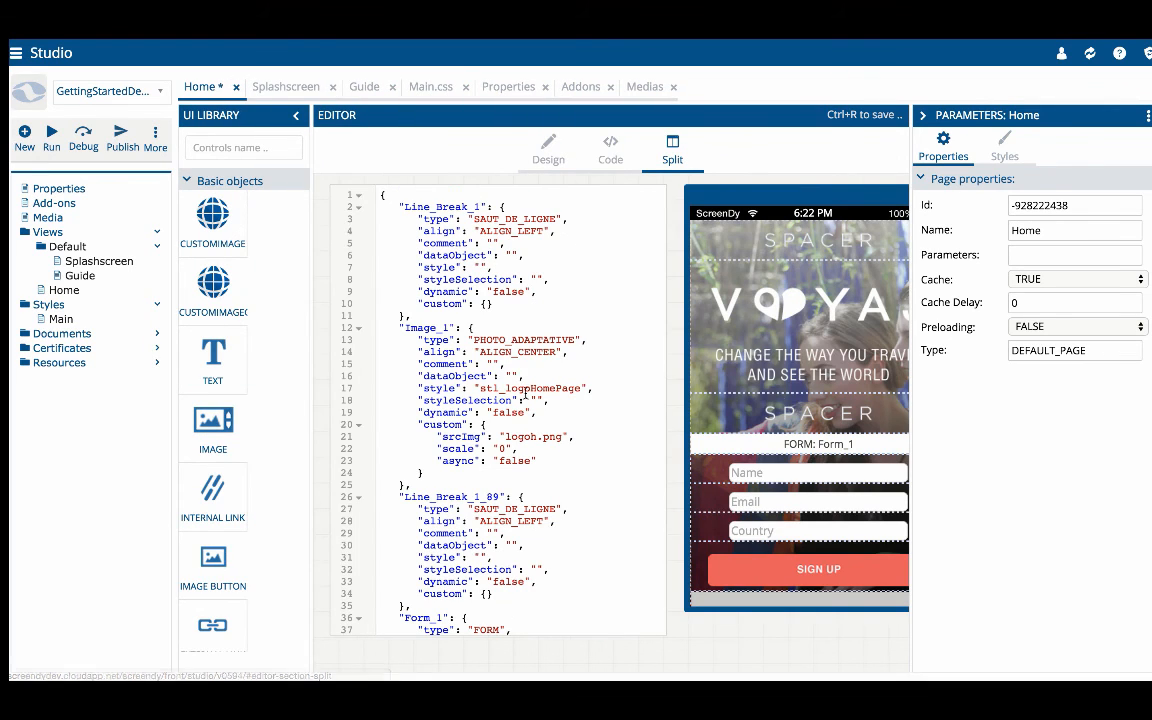
left_click(549, 154)
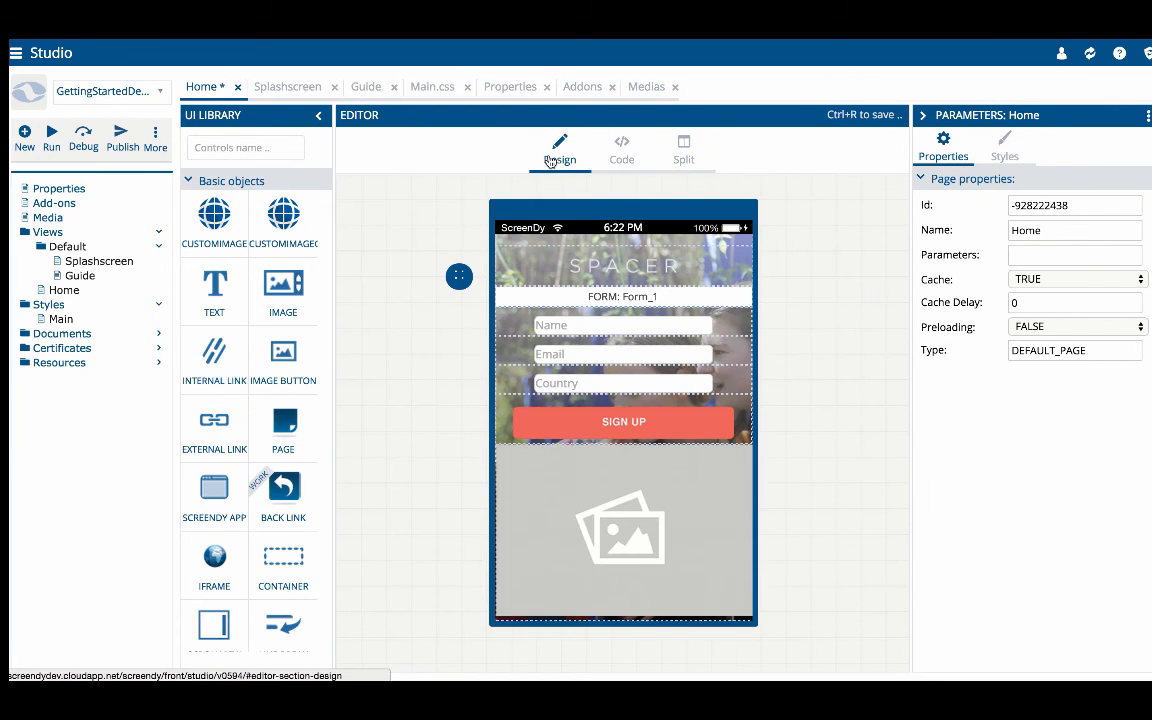
Collapse the UI library and the page parameters to enlarge the editor, and restore both.
left_click(318, 115)
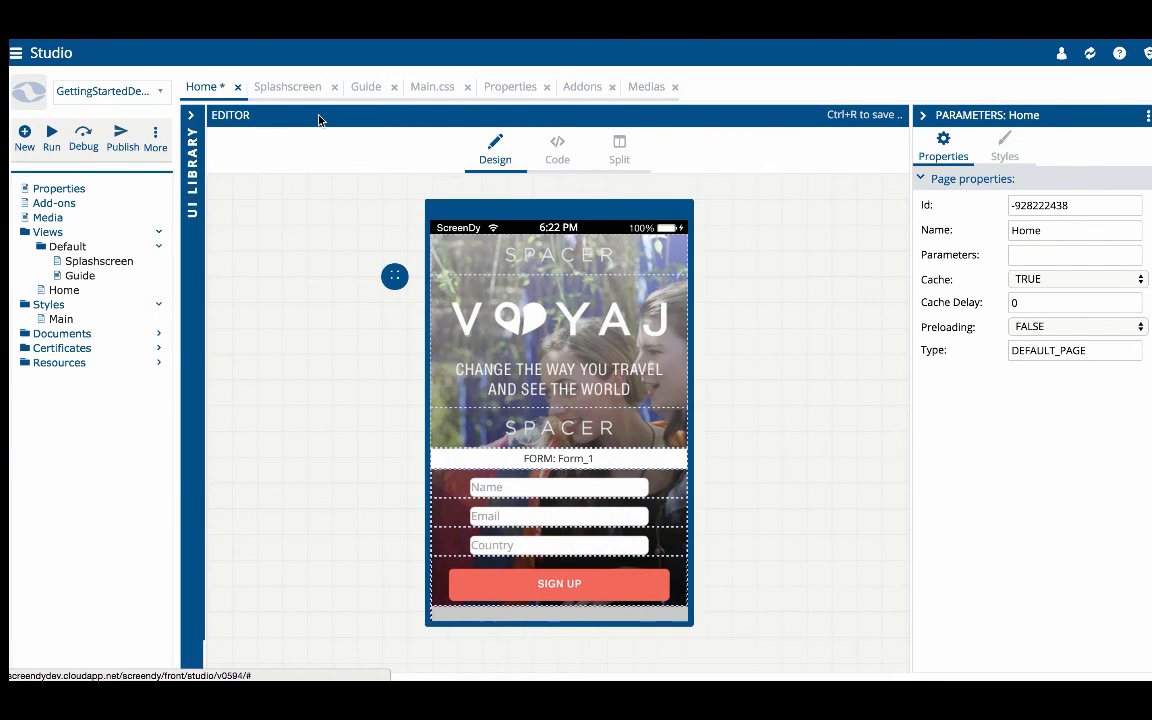
left_click(925, 118)
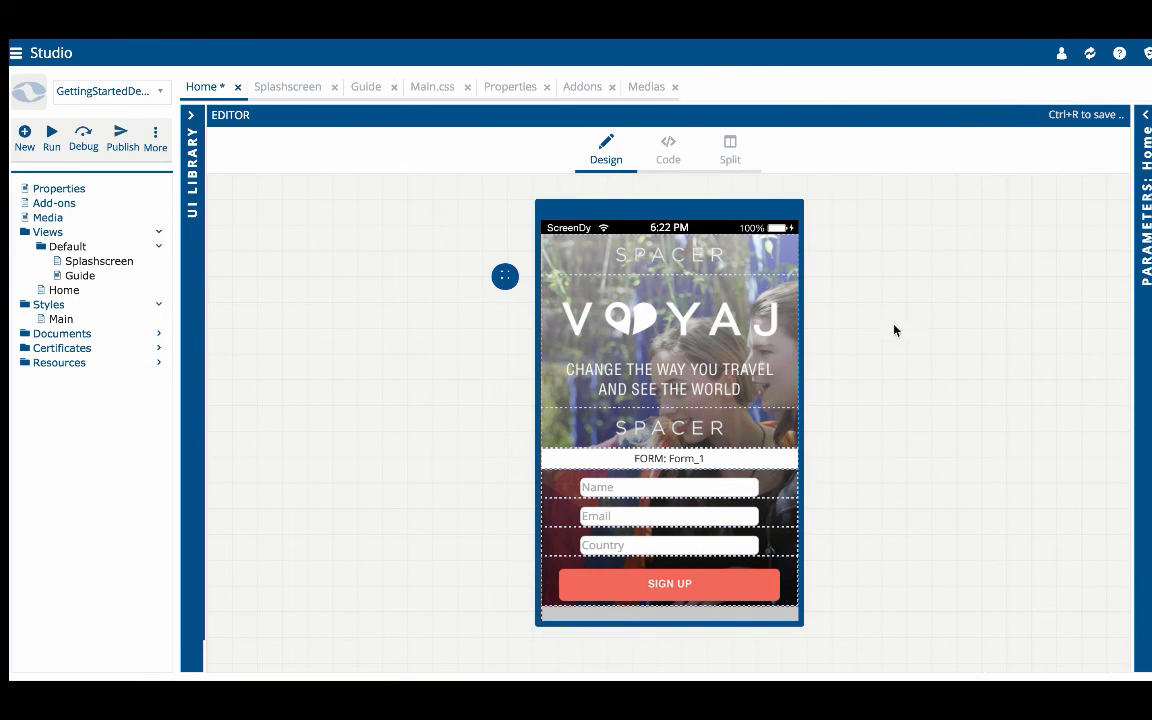
left_click(1145, 115)
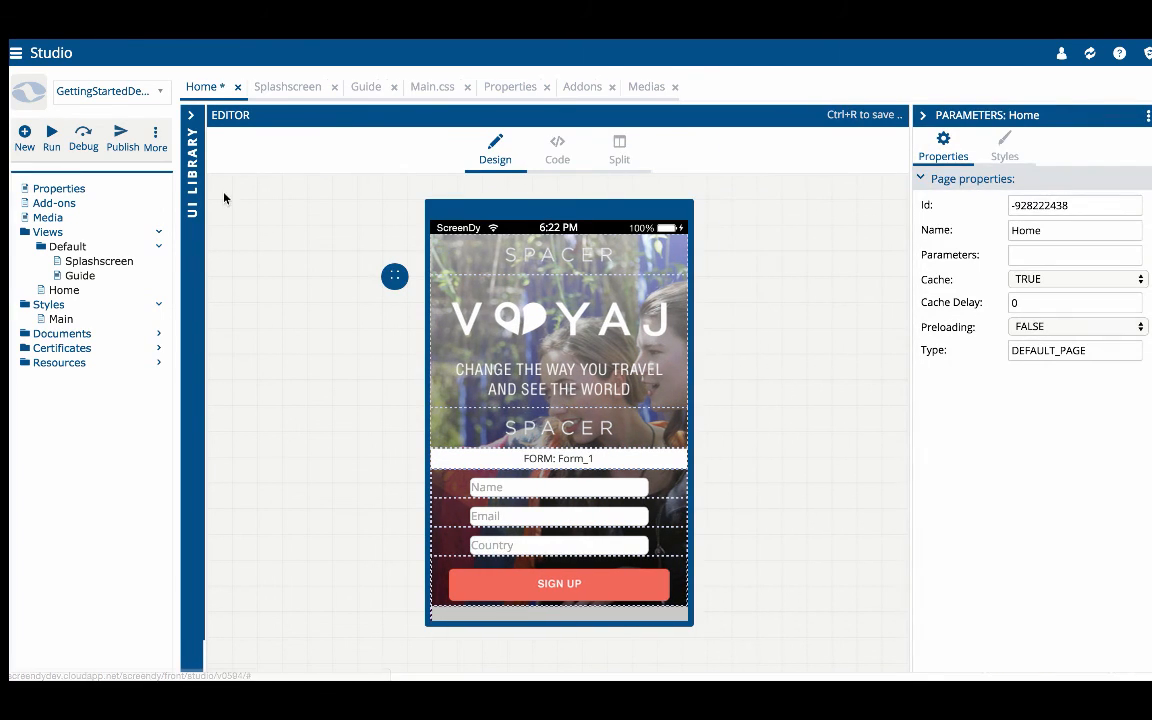
left_click(192, 118)
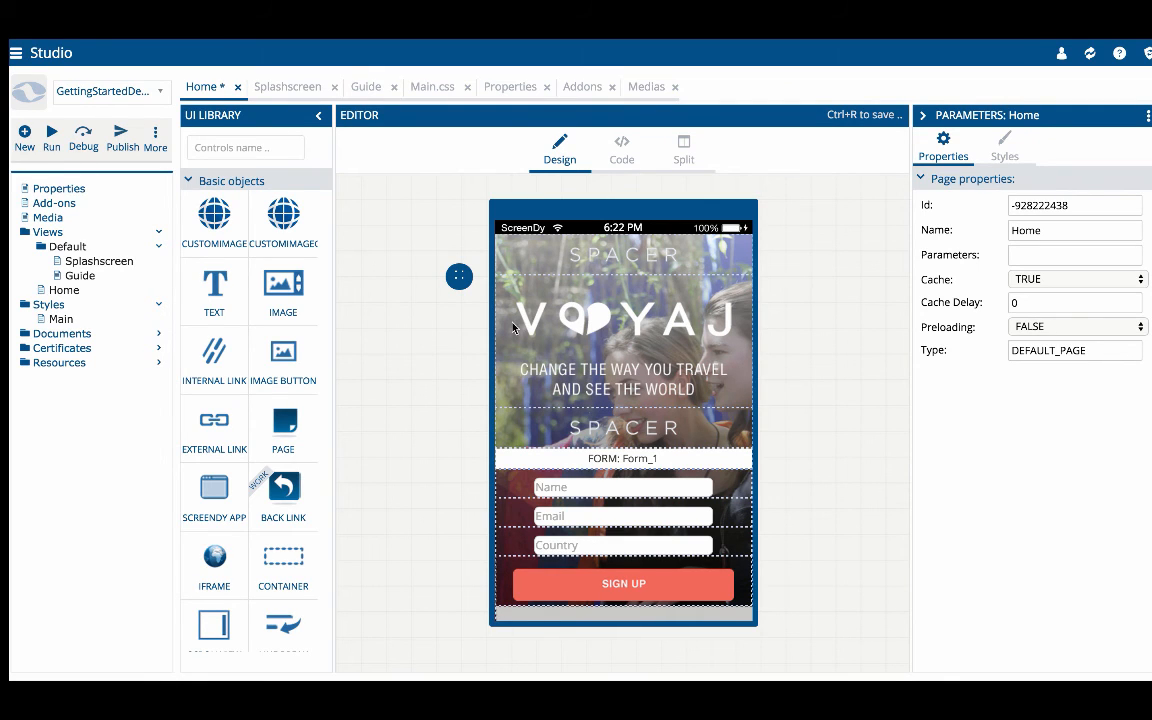
Inspect the properties of the Image control below the sign-up form and browse the media files available as its source without choosing one.
scroll(619, 387, "down", 5)
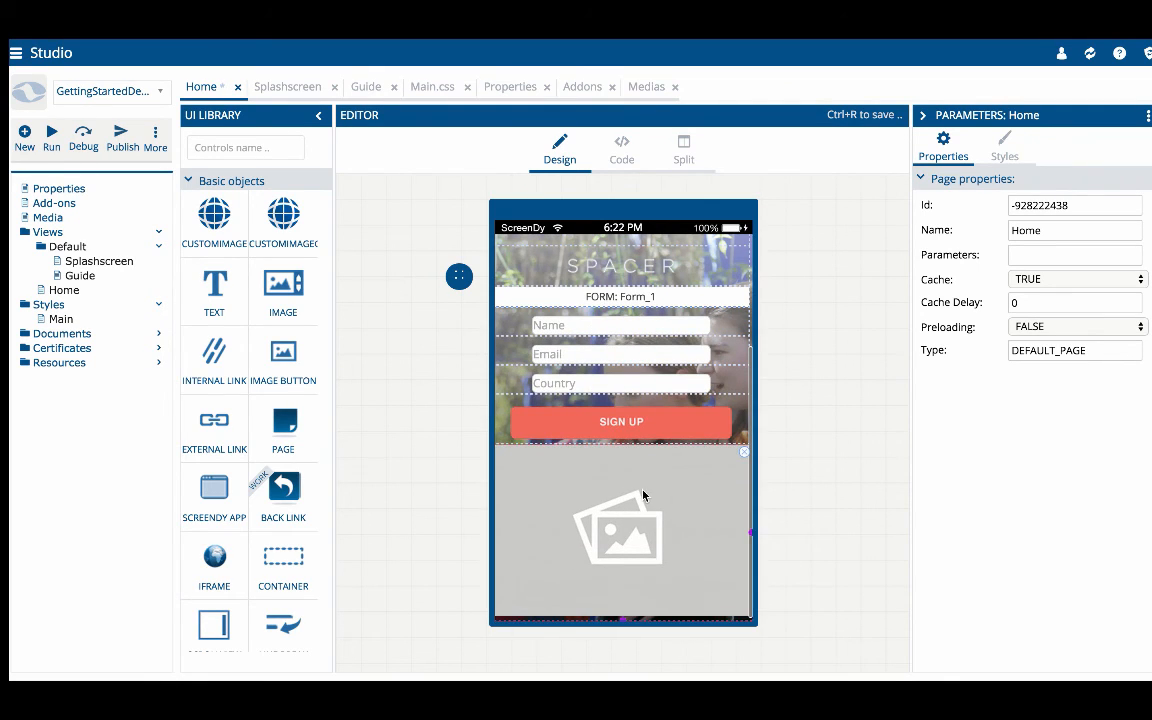
left_click(643, 495)
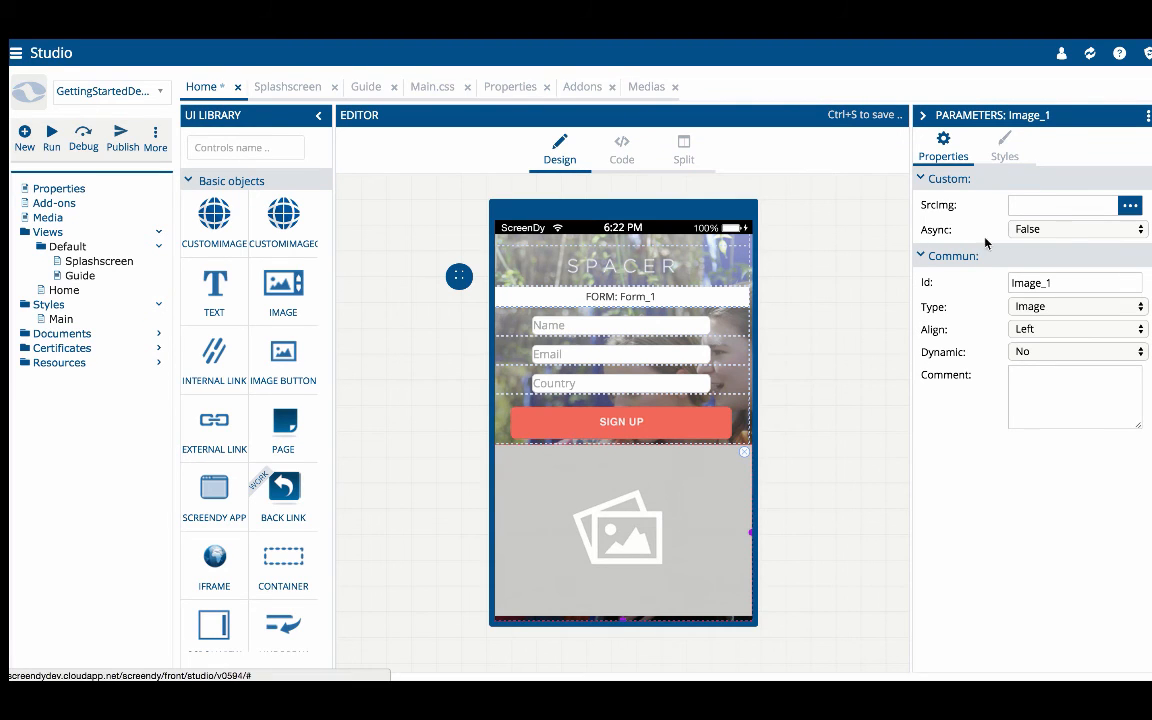
key("ctrl+s")
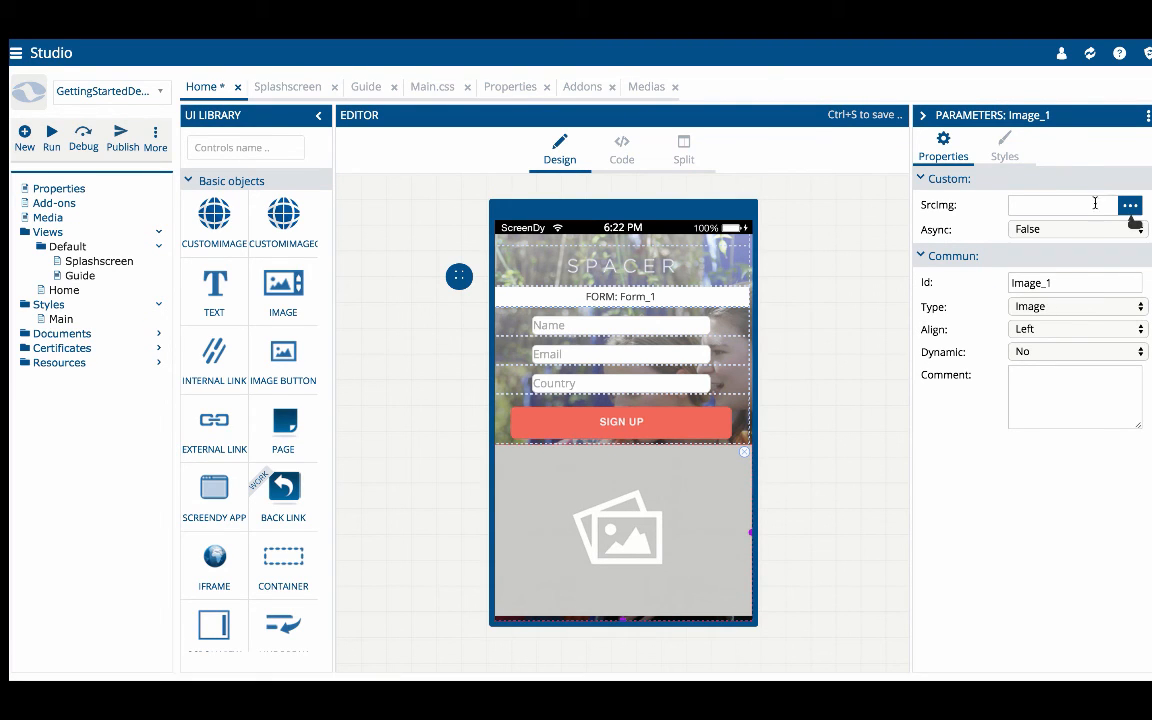
left_click(1129, 207)
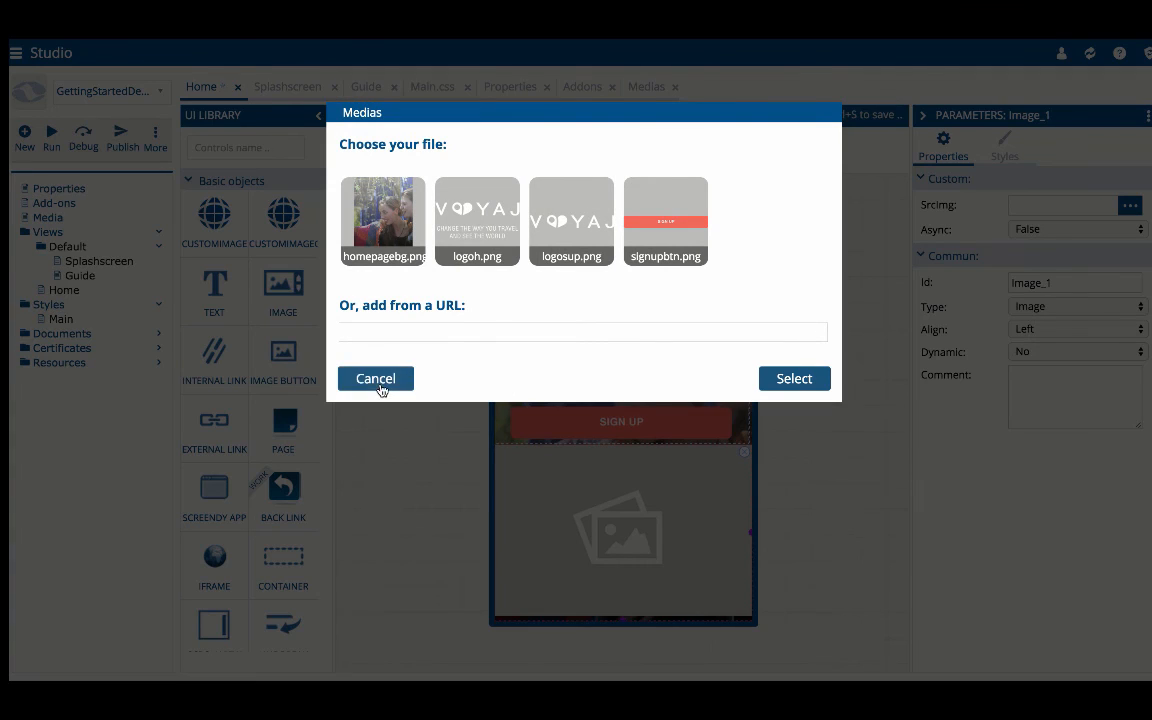
left_click(376, 379)
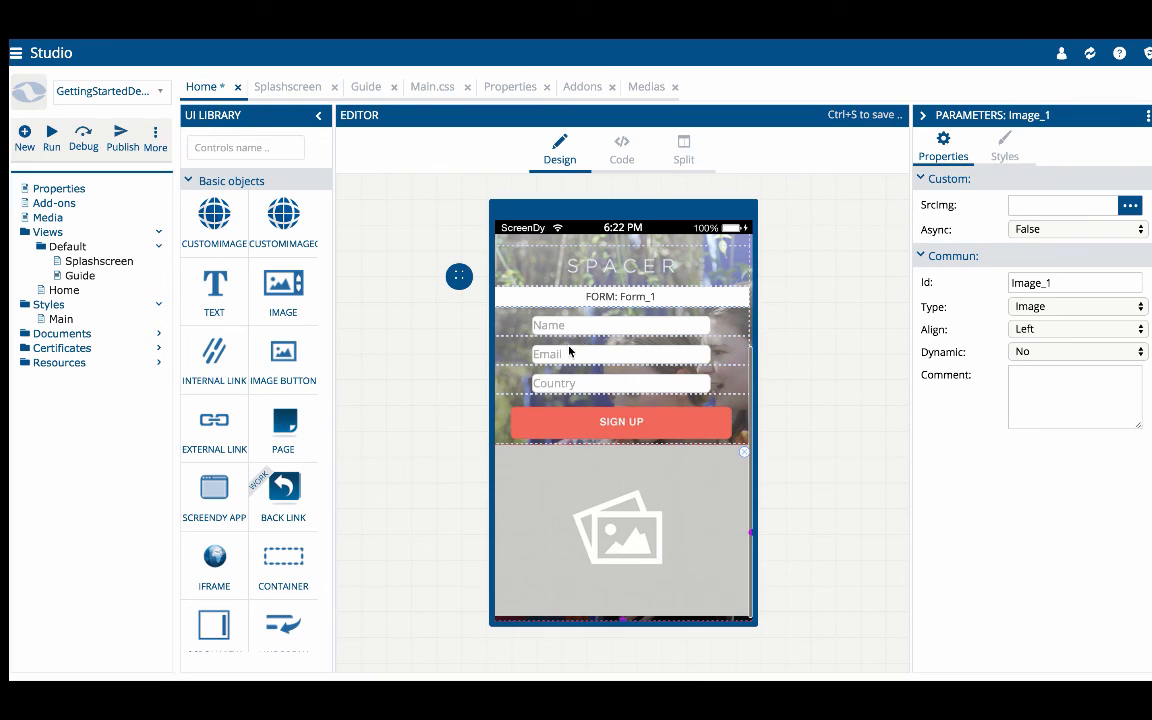
scroll(550, 340, "up", 3)
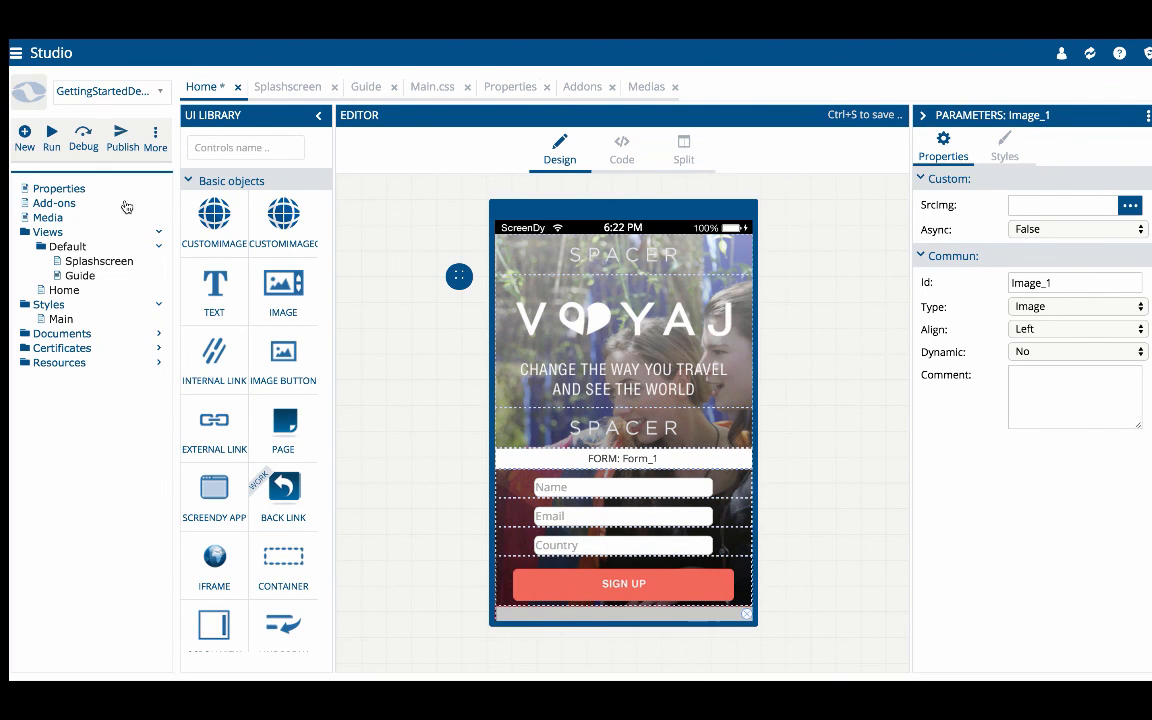
Review the project's run options for simulators and devices, dismiss them, and save the Home view.
left_click(53, 148)
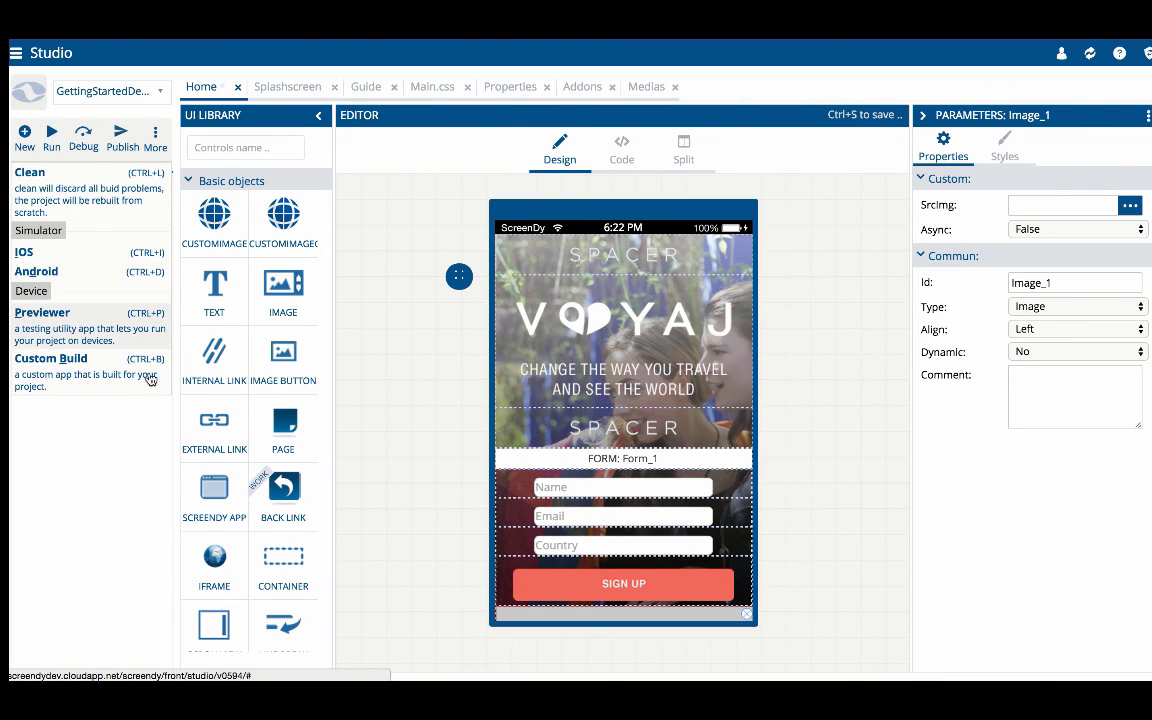
left_click(381, 336)
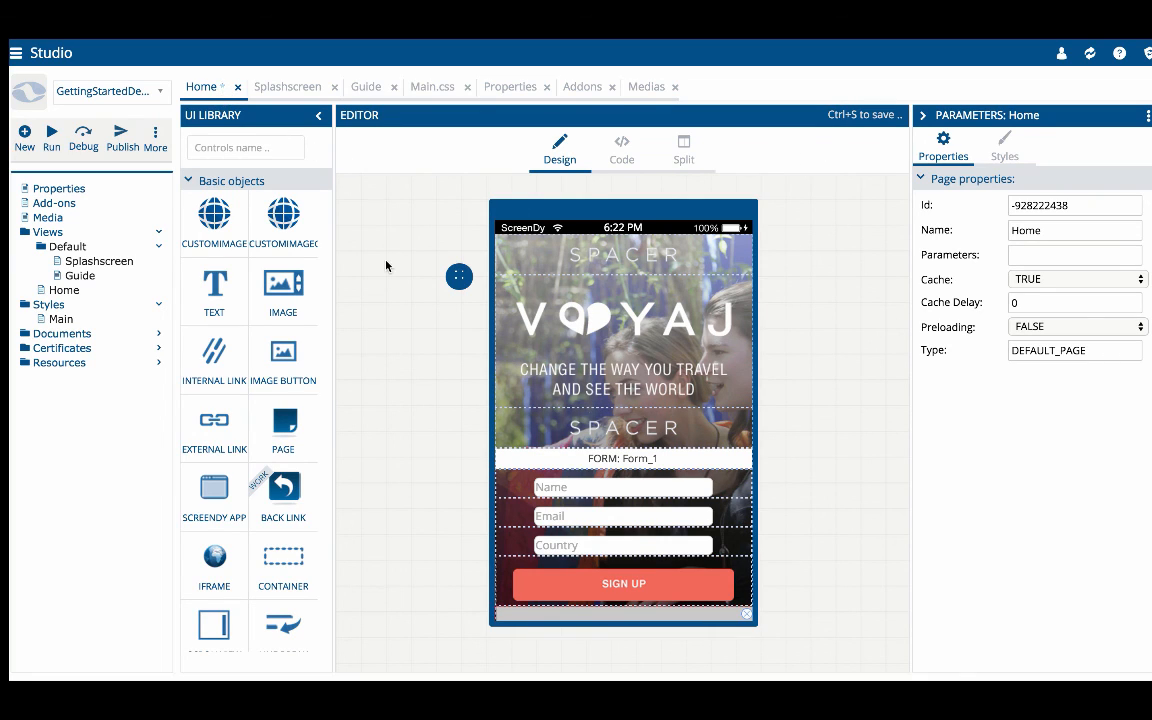
key("ctrl+s")
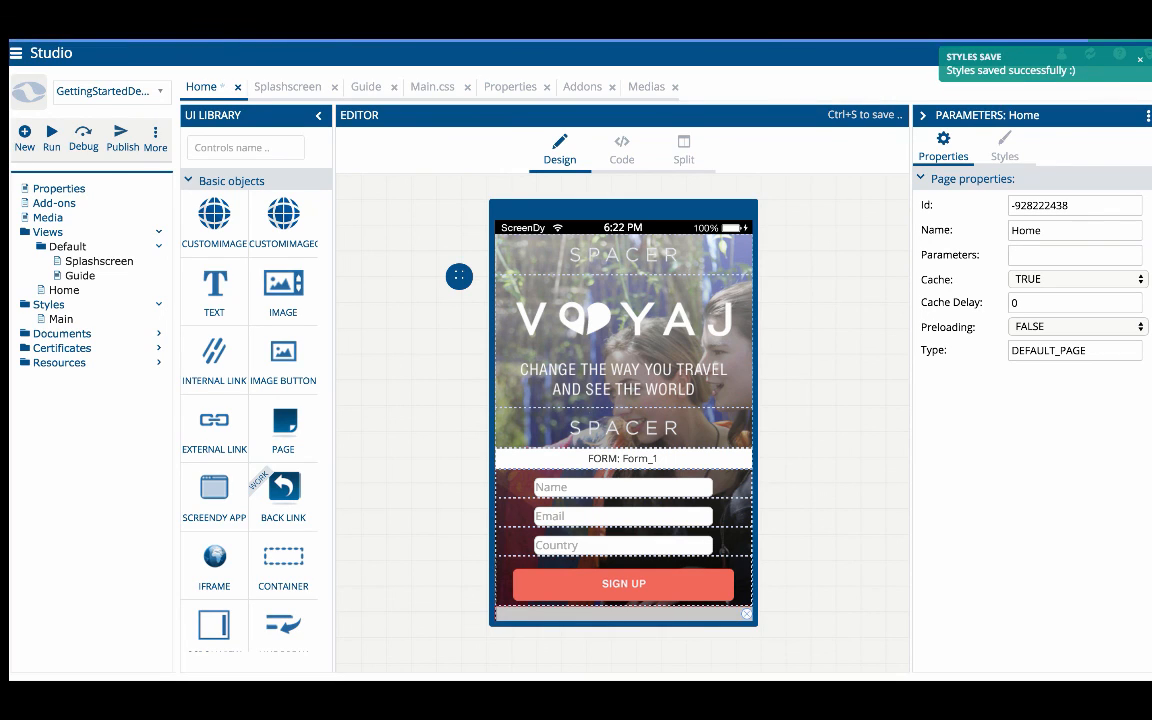